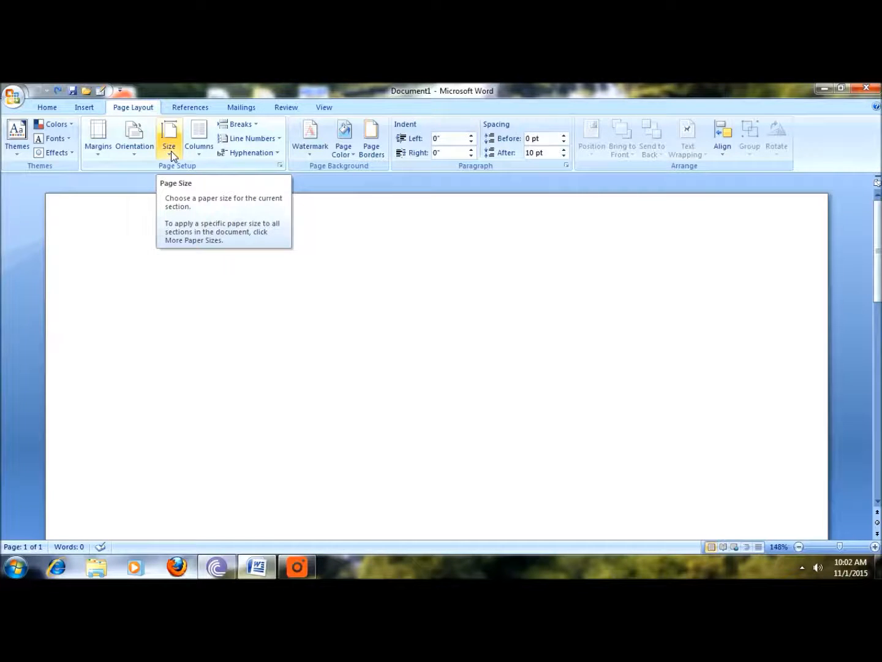
Try the Legal (8.5" x 14") paper size for the document, followed by A4.
{"action": "left_click", "coordinate": [172, 151]}
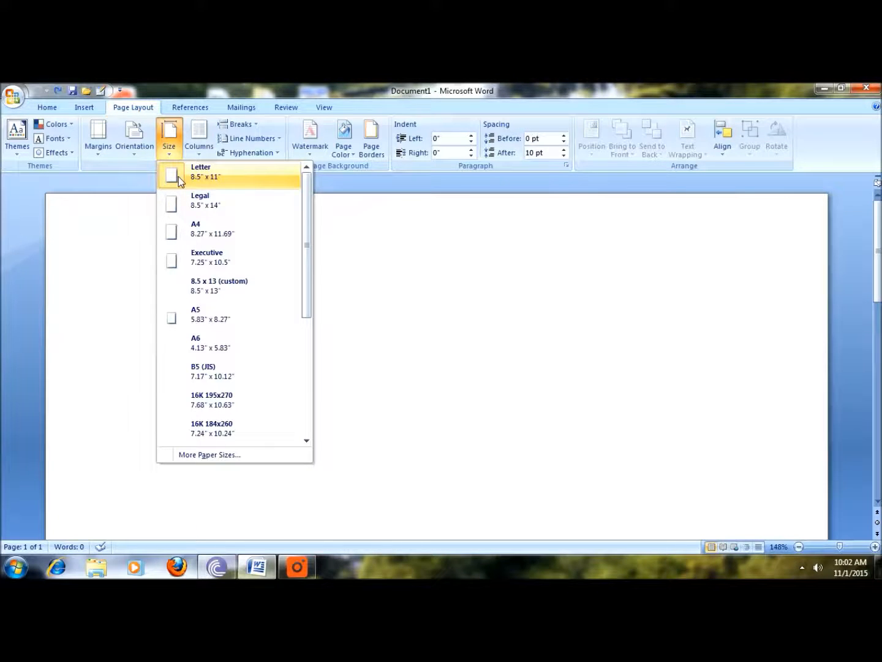
{"action": "left_click", "coordinate": [198, 202]}
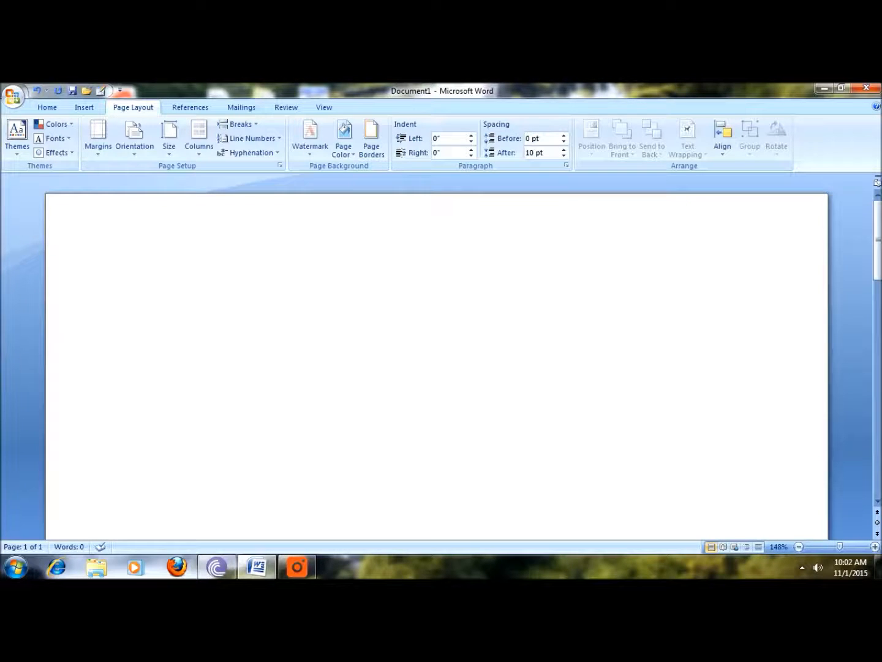
{"action": "left_click", "coordinate": [201, 154]}
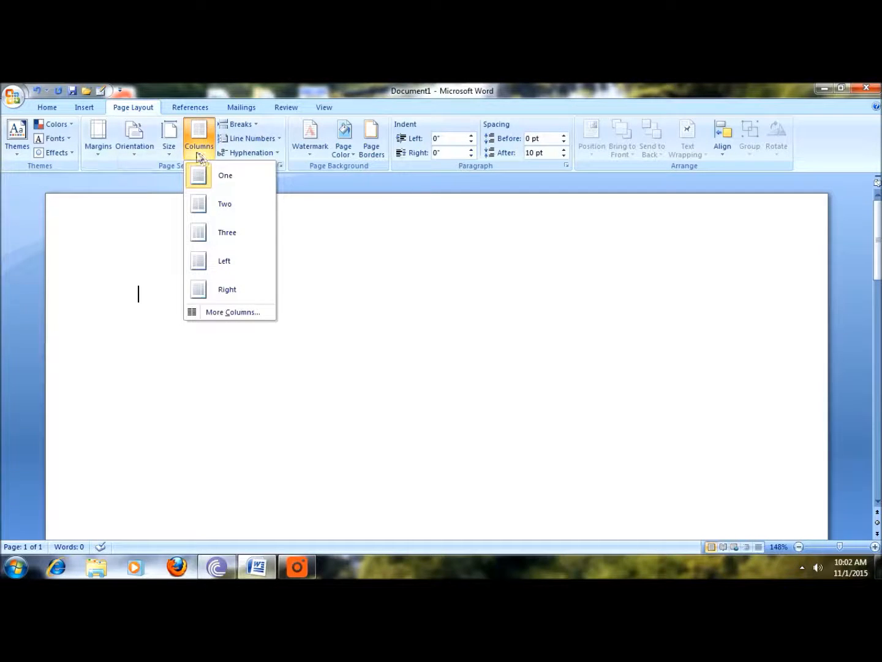
{"action": "left_click", "coordinate": [168, 144]}
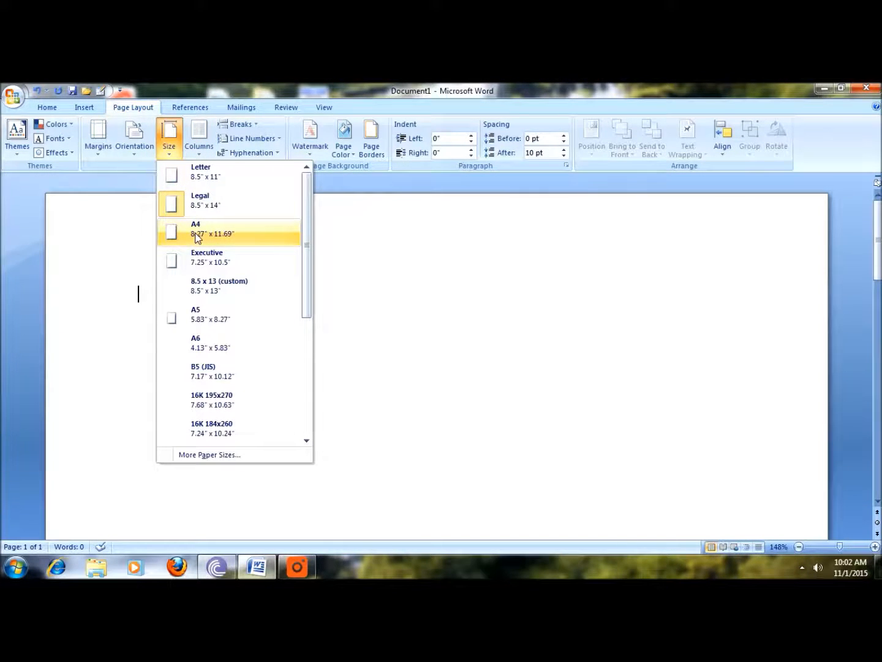
{"action": "left_click", "coordinate": [197, 238]}
Change the paper size back to Legal and return it to A4 to compare the two.
{"action": "left_click", "coordinate": [169, 144]}
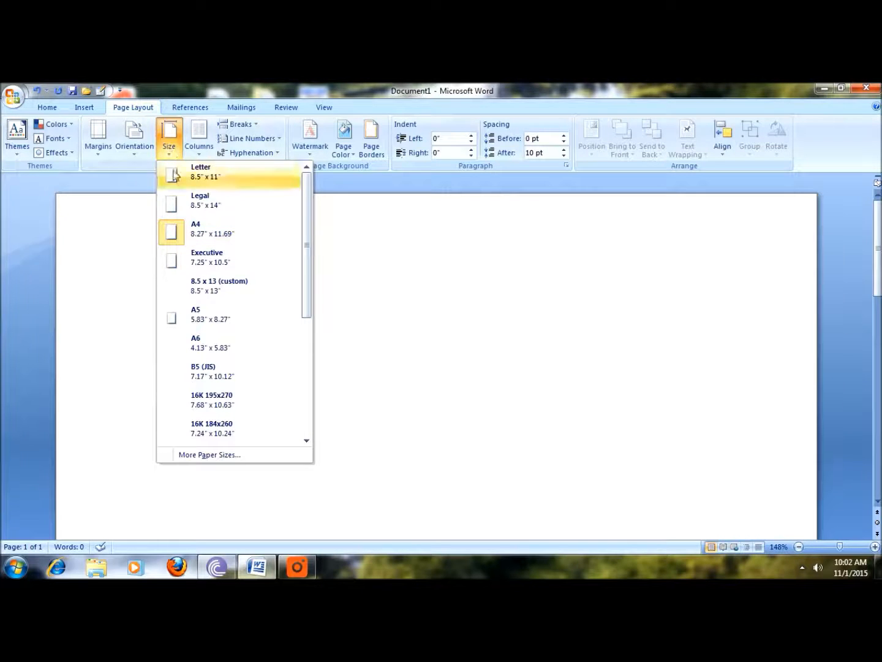
{"action": "left_click", "coordinate": [190, 204]}
{"action": "left_click", "coordinate": [169, 144]}
{"action": "left_click", "coordinate": [184, 230]}
Try the Executive, 8.5 x 13 (custom) and A5 paper sizes one after another.
{"action": "left_click", "coordinate": [168, 144]}
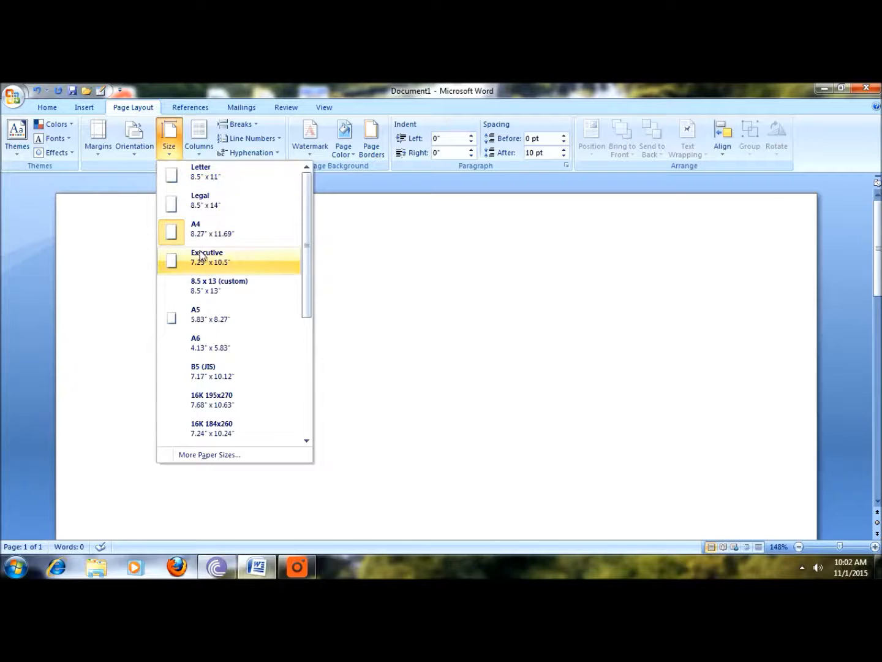
{"action": "left_click", "coordinate": [201, 257]}
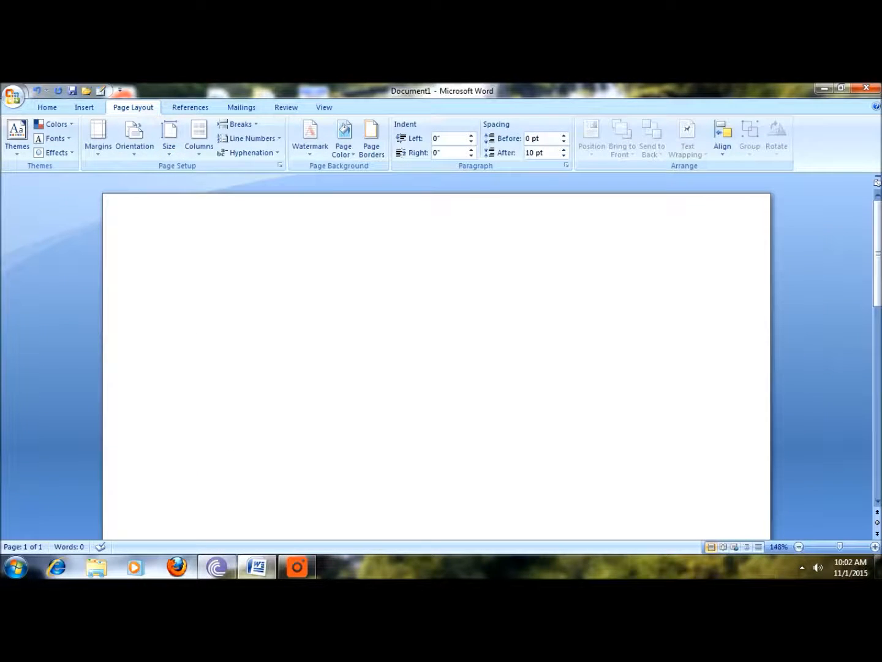
{"action": "left_click", "coordinate": [169, 145]}
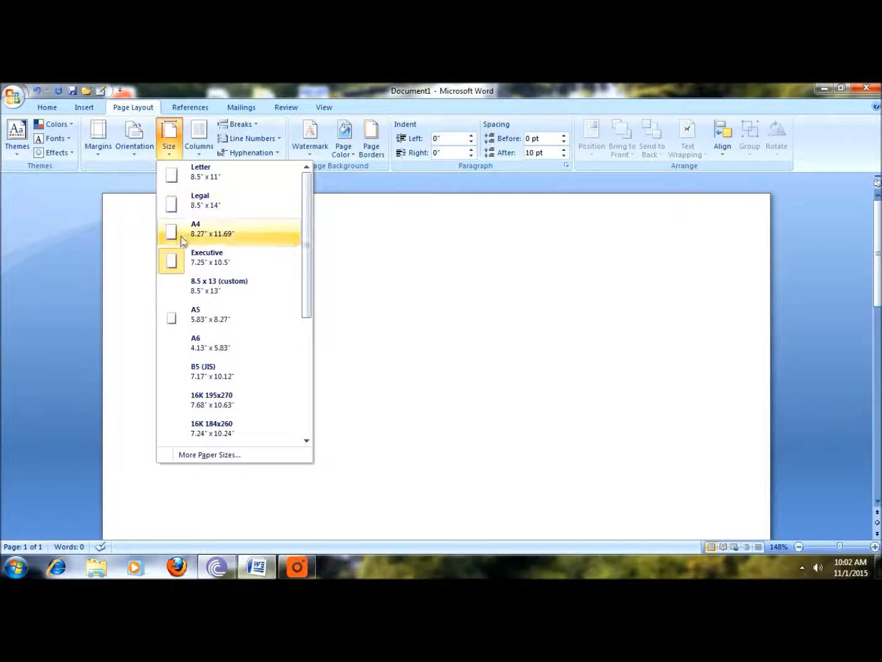
{"action": "left_click", "coordinate": [202, 286]}
{"action": "left_click", "coordinate": [170, 147]}
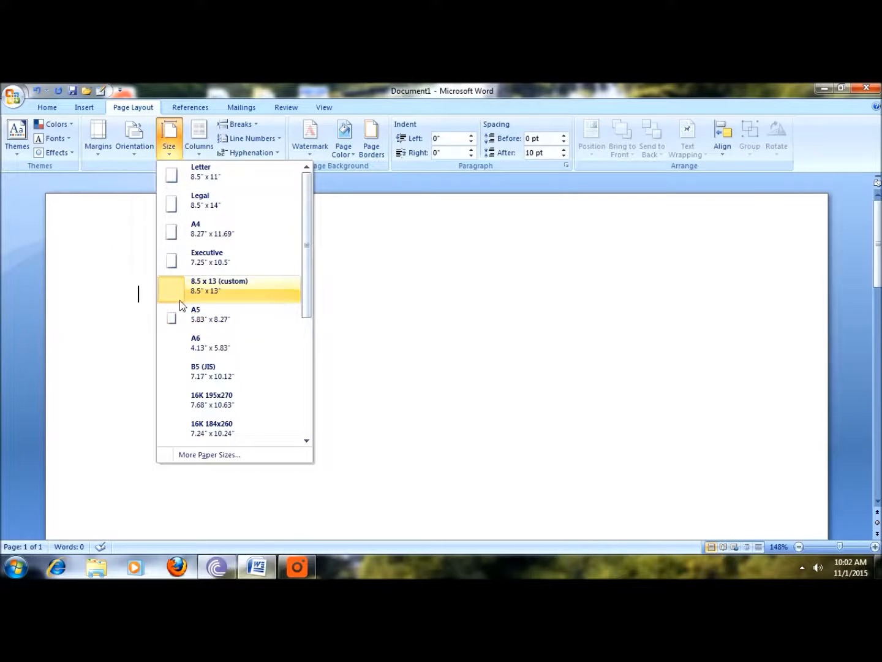
{"action": "left_click", "coordinate": [197, 315]}
Apply the Letter paper size briefly and settle on A4 (8.27" x 11.69") for the document.
{"action": "left_click", "coordinate": [169, 144]}
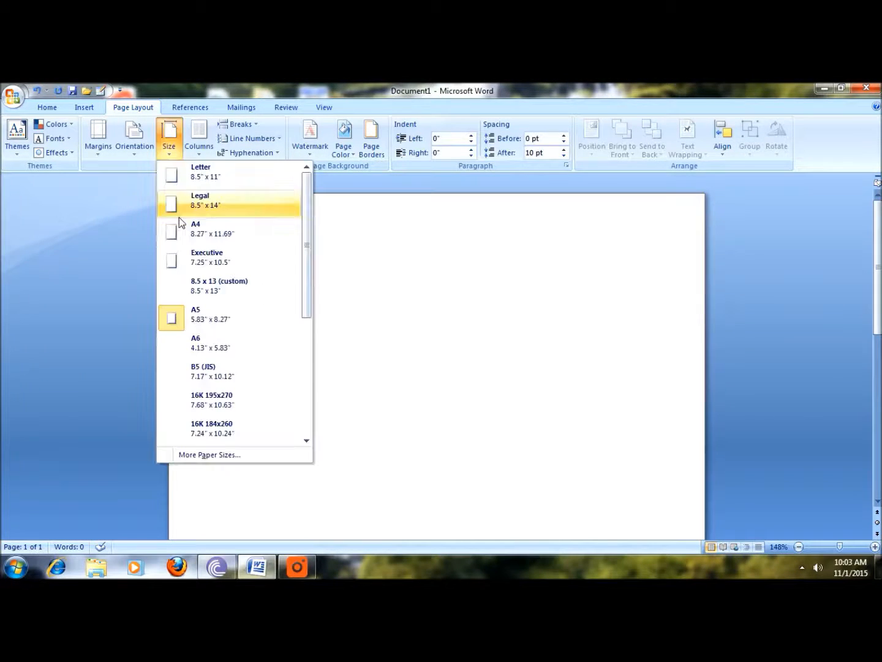
{"action": "left_click", "coordinate": [201, 176]}
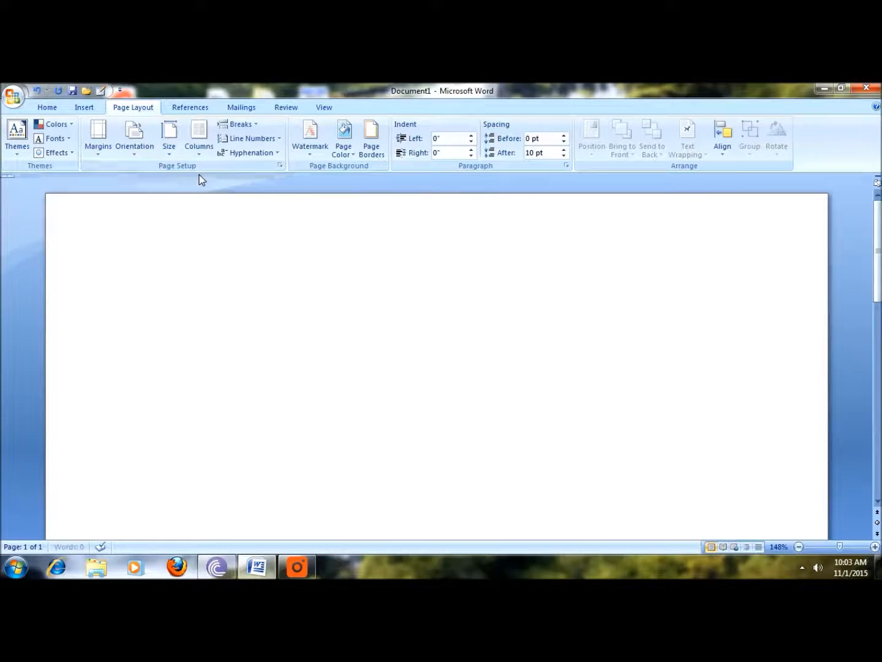
{"action": "left_click", "coordinate": [168, 150]}
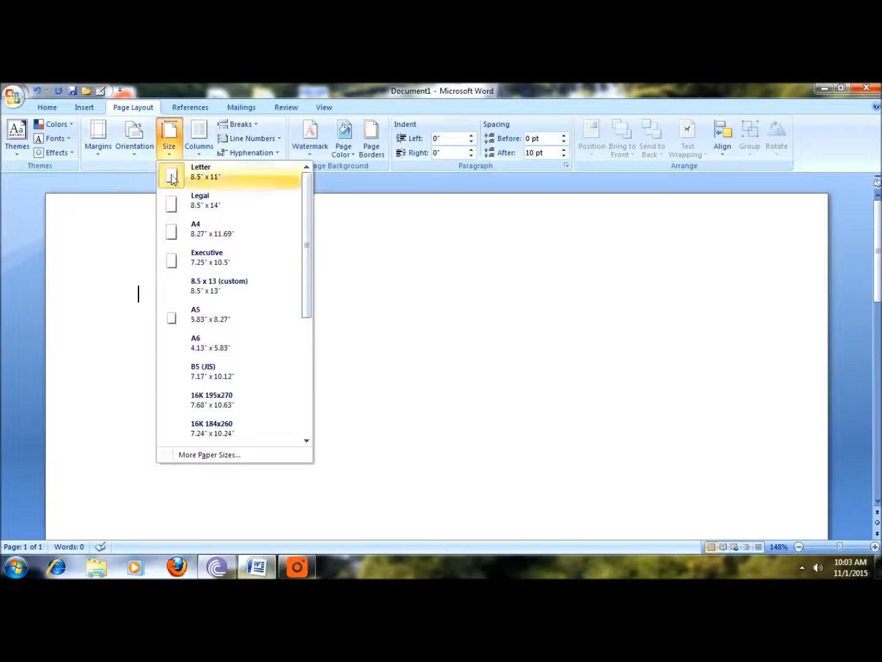
{"action": "left_click", "coordinate": [193, 230]}
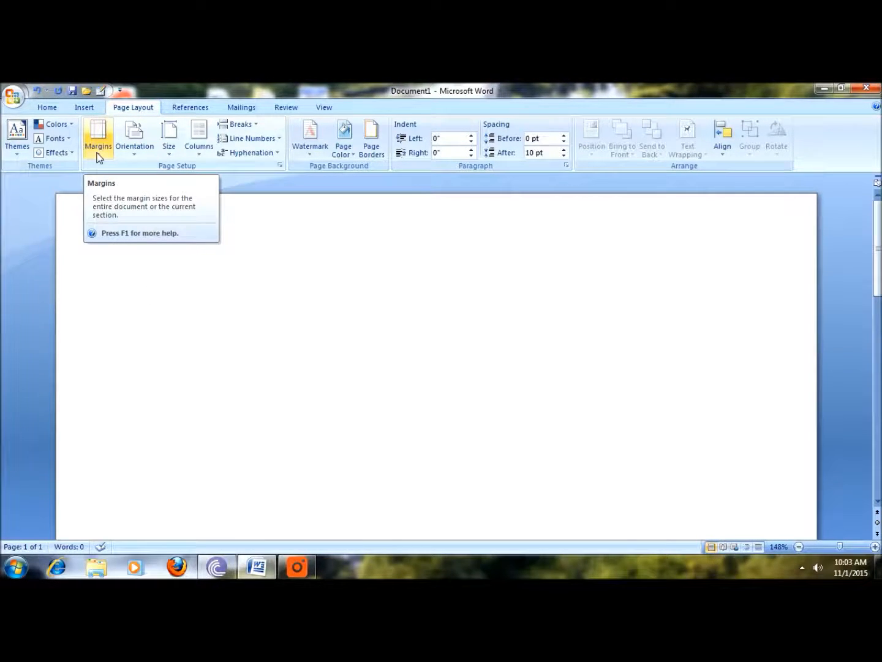
Enter the text "THIS IS A LESSON OR TOTURIAL ON MS WORD OFFICE 2007. ITS AN INTERESTING SESSION DEALING WITH SUCH DOCUMENTS" and put the cursor before it.
{"action": "type", "text": "THIS IS A LESSON OR TOTURIAL ON MS WORD OFFICE 2007. ITS AN INTERESTING SESSION DEALING WITH SUCH DOCUMENTS"}
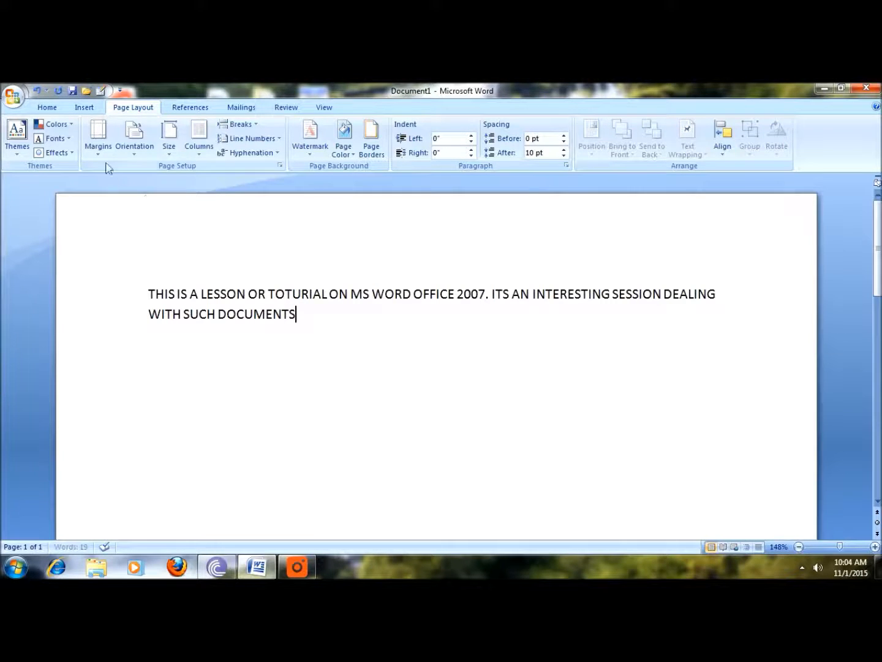
{"action": "left_click", "coordinate": [98, 140]}
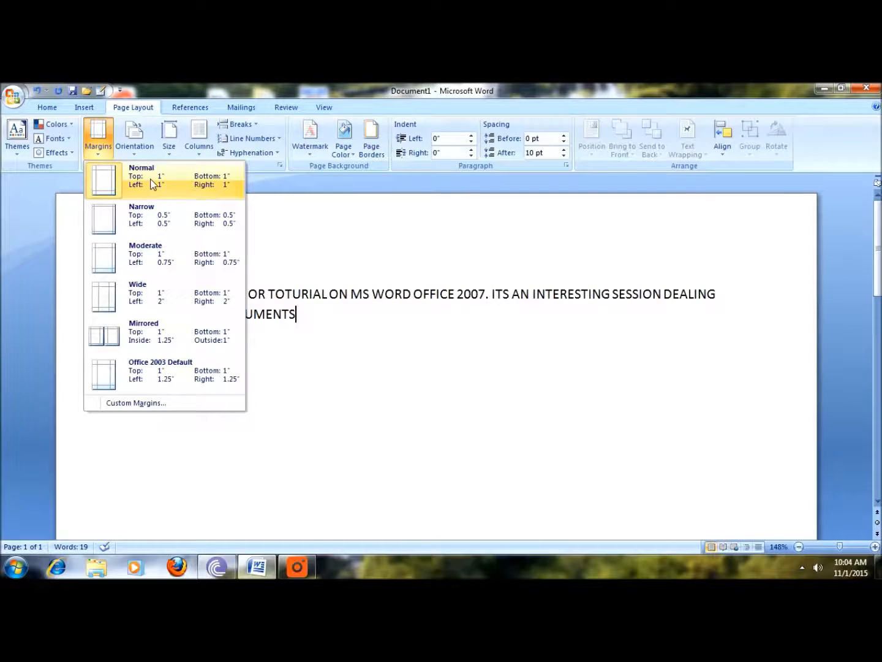
{"action": "left_click", "coordinate": [439, 236]}
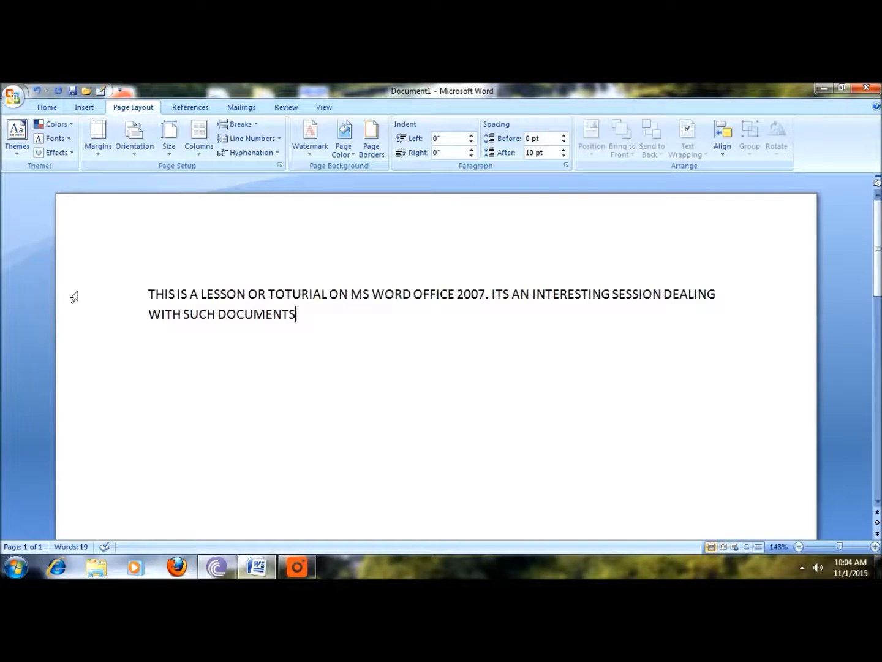
{"action": "left_click", "coordinate": [148, 294]}
Try the Narrow, Moderate and Wide margin presets on the page in turn.
{"action": "left_click", "coordinate": [93, 144]}
{"action": "left_click", "coordinate": [105, 218]}
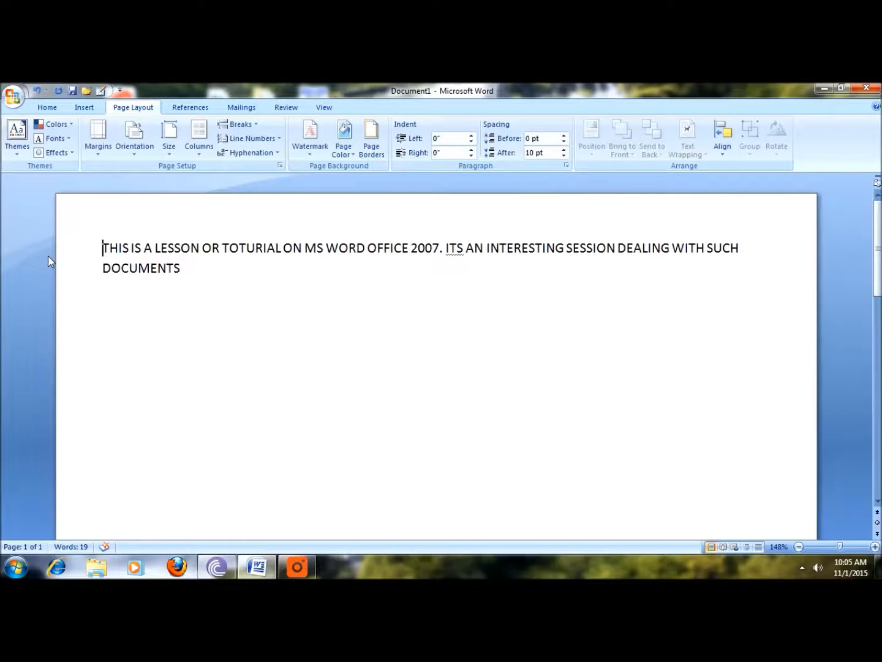
{"action": "left_click", "coordinate": [97, 153]}
{"action": "left_click", "coordinate": [146, 270]}
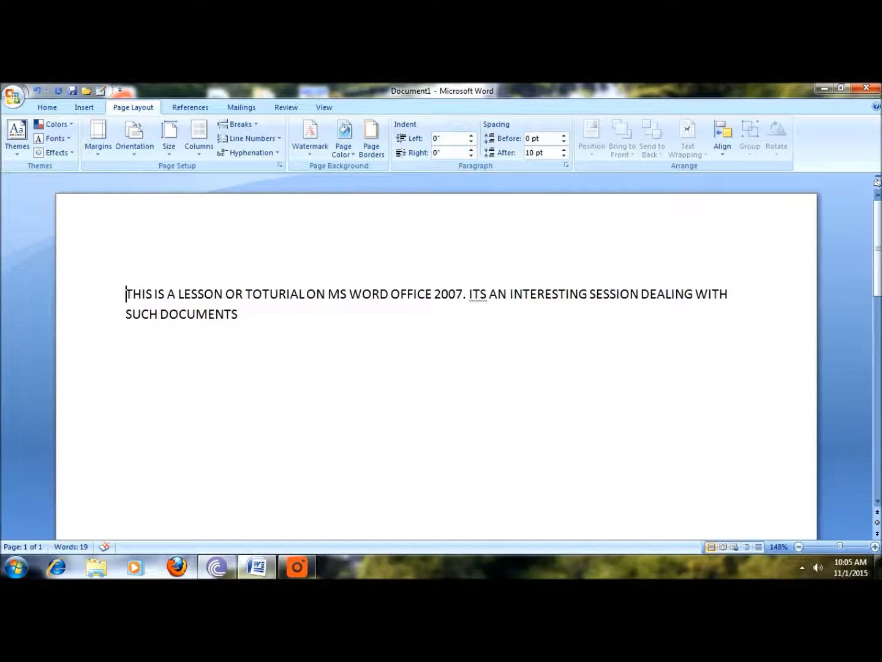
{"action": "left_click", "coordinate": [96, 148]}
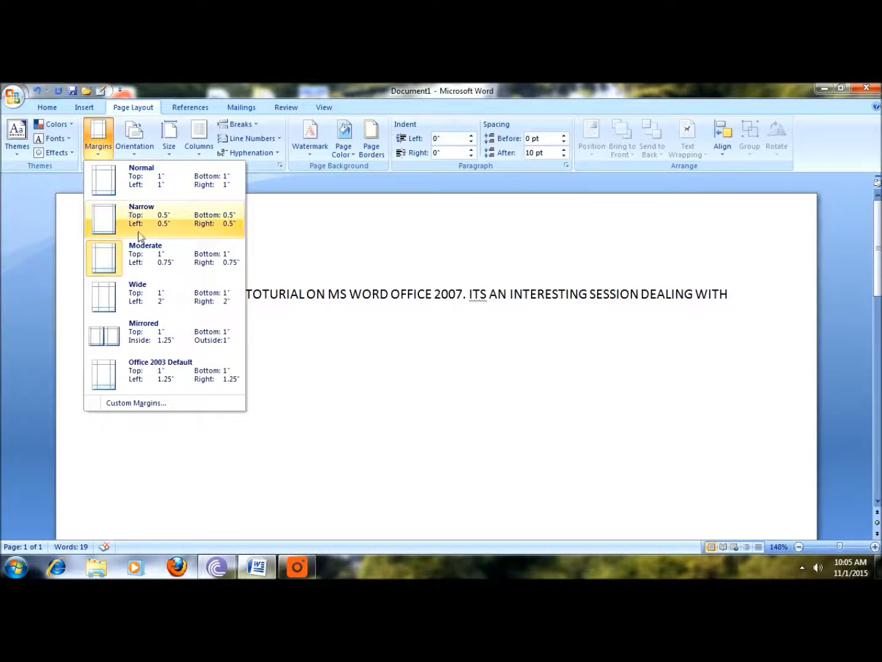
{"action": "left_click", "coordinate": [147, 293]}
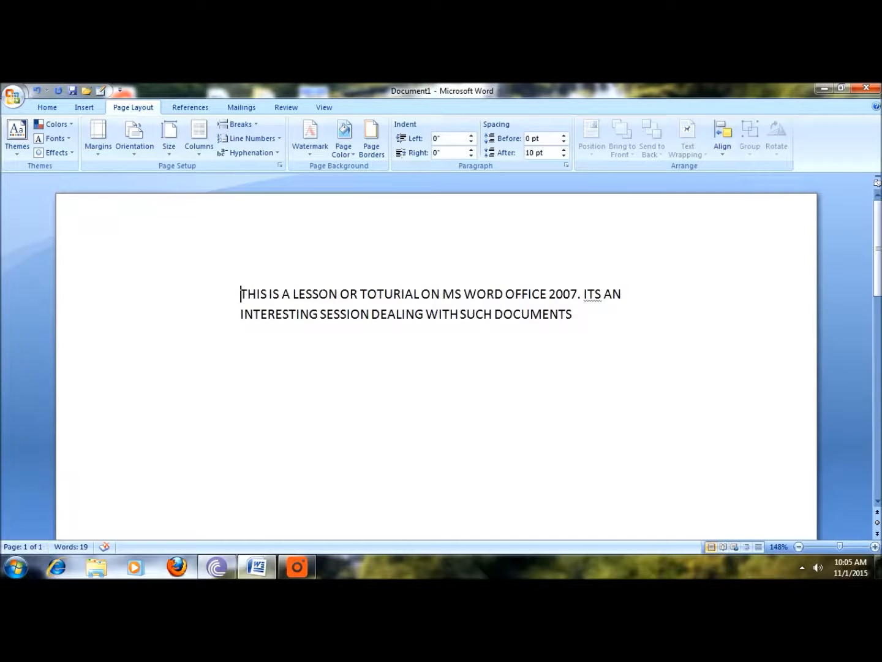
Try the Mirrored margin preset and restore the Normal 1" margins.
{"action": "left_click", "coordinate": [97, 138]}
{"action": "left_click", "coordinate": [101, 349]}
{"action": "left_click", "coordinate": [100, 148]}
{"action": "left_click", "coordinate": [106, 183]}
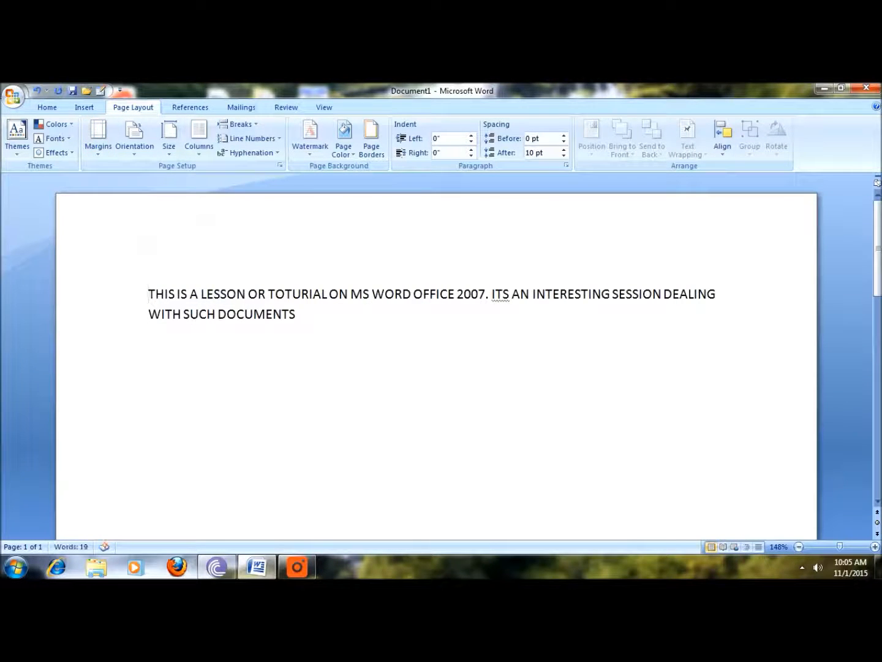
Lay the text out in two columns and look over the other column options.
{"action": "left_click", "coordinate": [198, 141]}
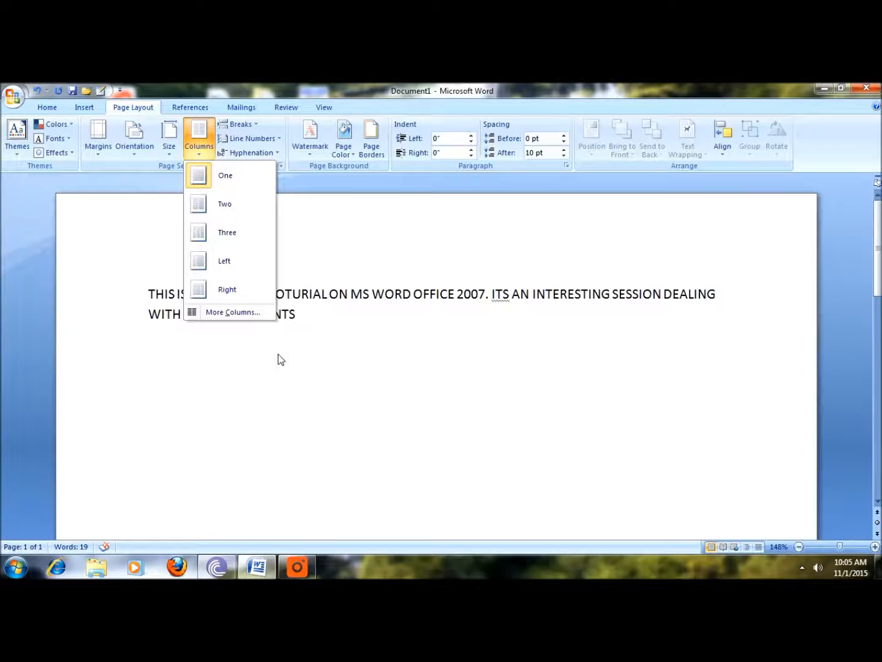
{"action": "left_click", "coordinate": [211, 206]}
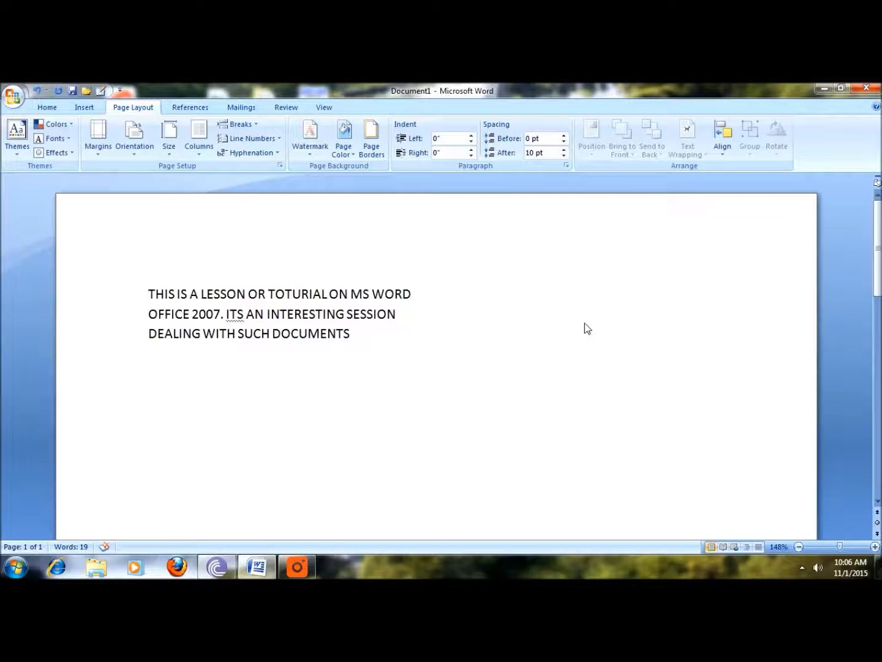
{"action": "left_click", "coordinate": [198, 141]}
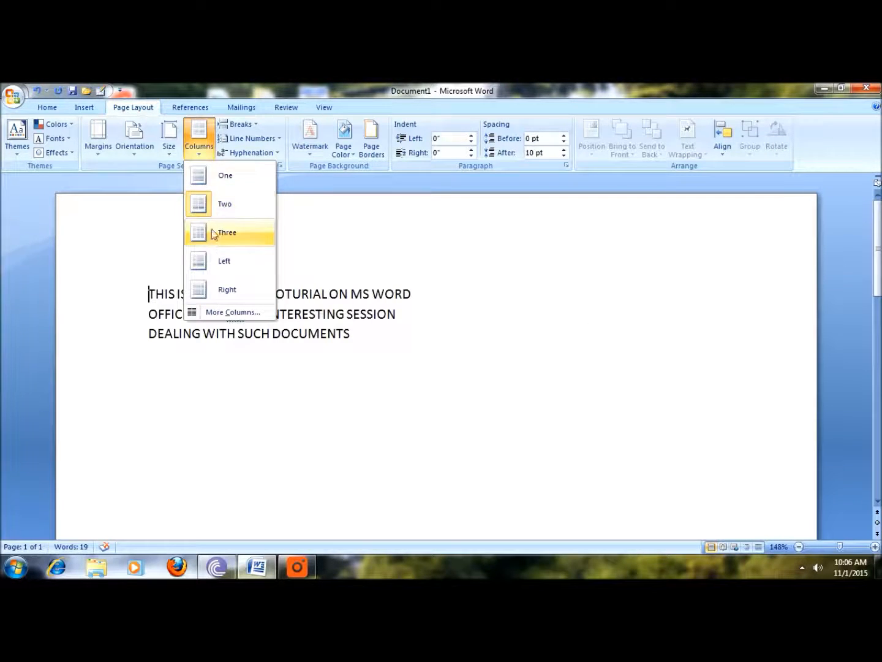
{"action": "left_click", "coordinate": [201, 140]}
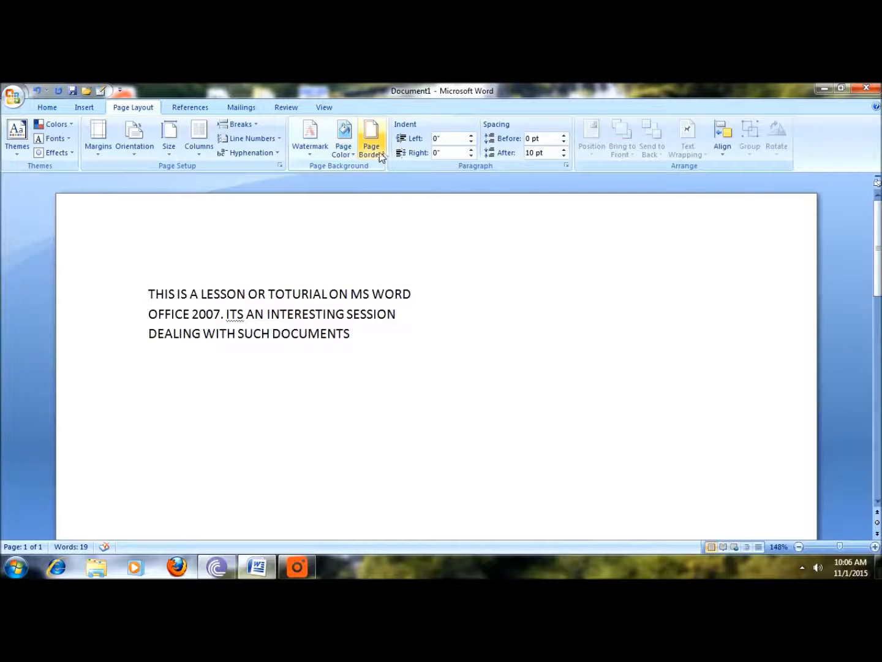
Apply the CONFIDENTIAL 1 watermark to the page.
{"action": "left_click", "coordinate": [312, 148]}
{"action": "left_click", "coordinate": [311, 149]}
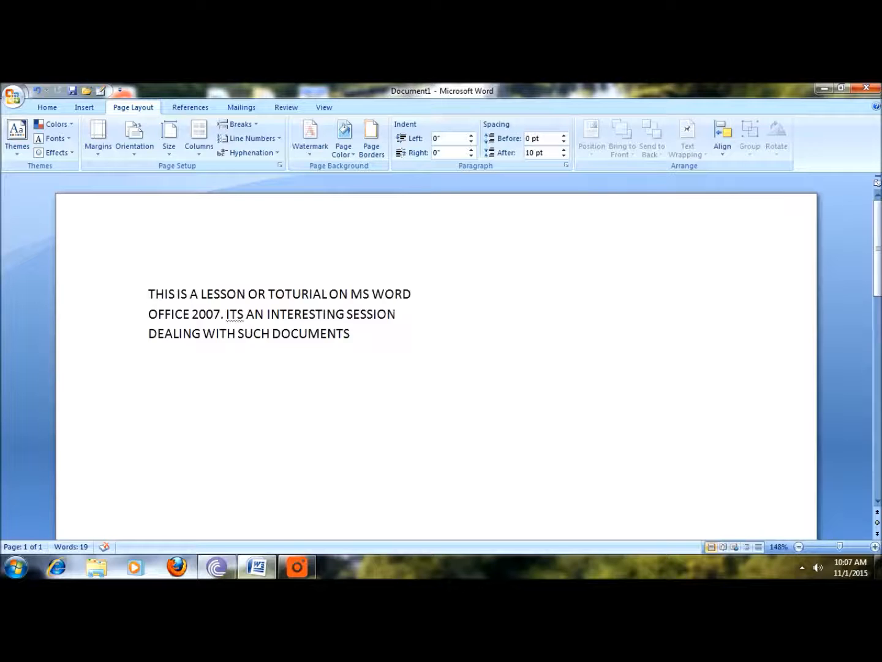
{"action": "left_click", "coordinate": [310, 136]}
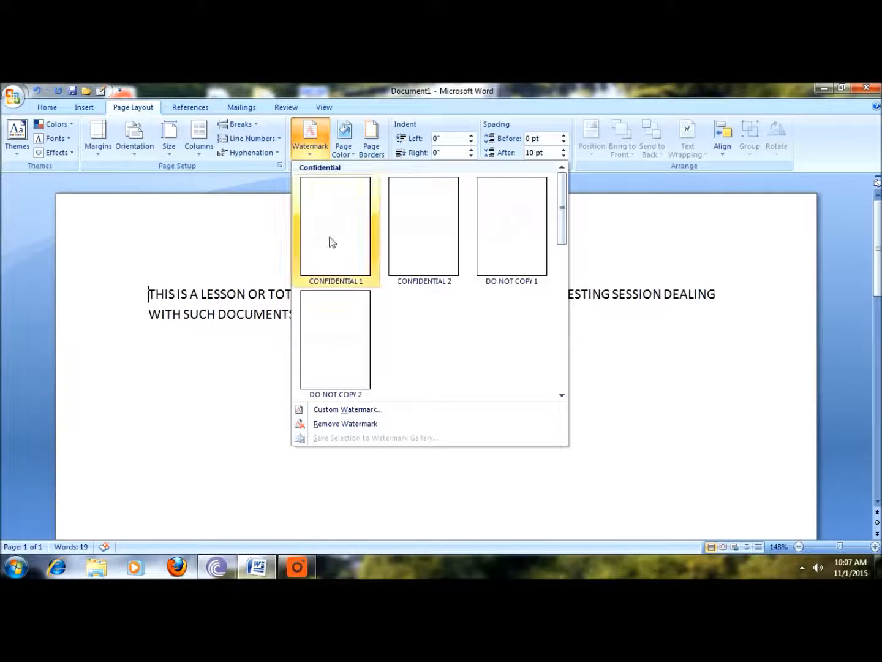
{"action": "left_click", "coordinate": [331, 237]}
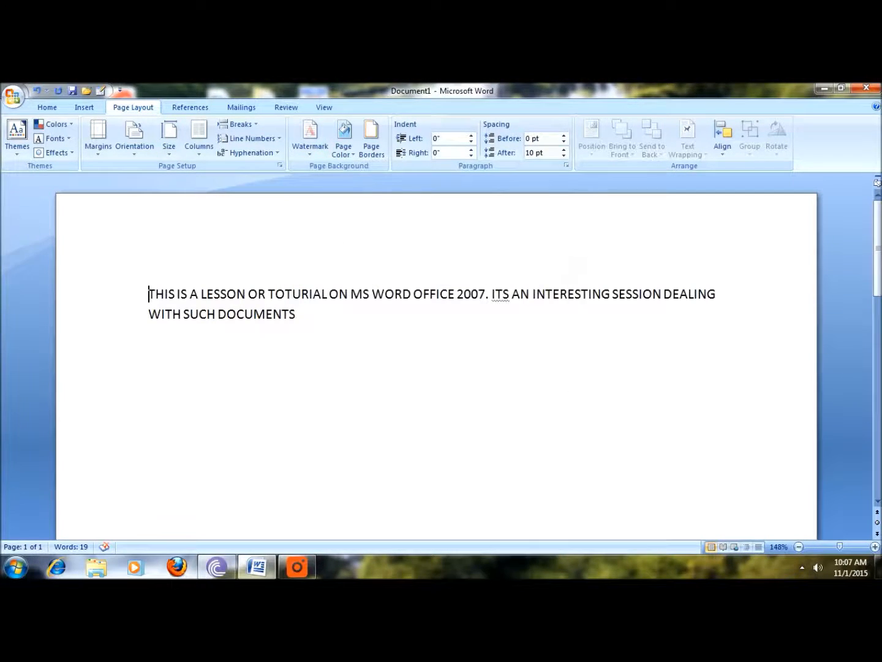
Set the background color of the page to black.
{"action": "scroll", "coordinate": [436, 367], "scroll_direction": "down", "scroll_amount": 5}
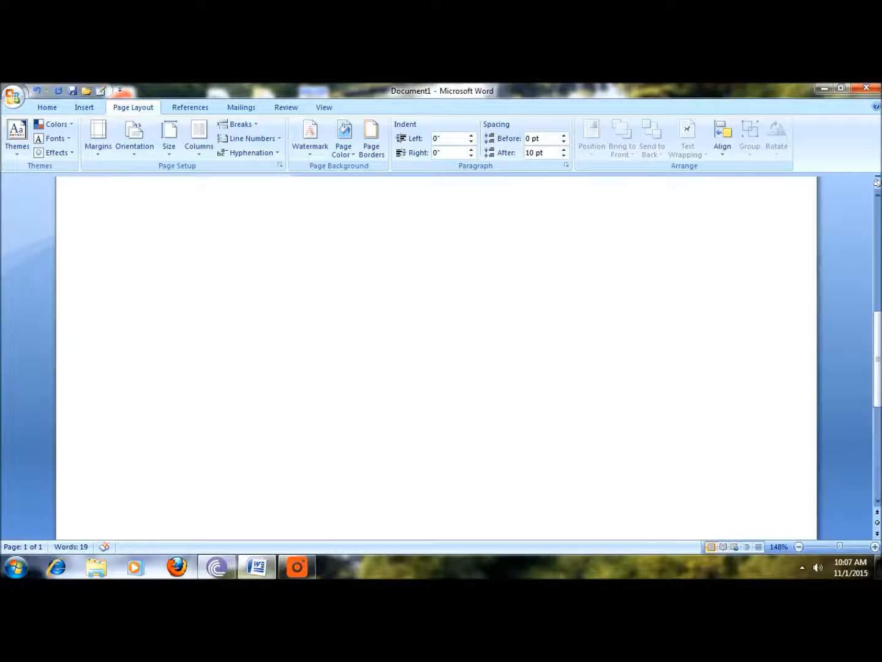
{"action": "left_click", "coordinate": [350, 151]}
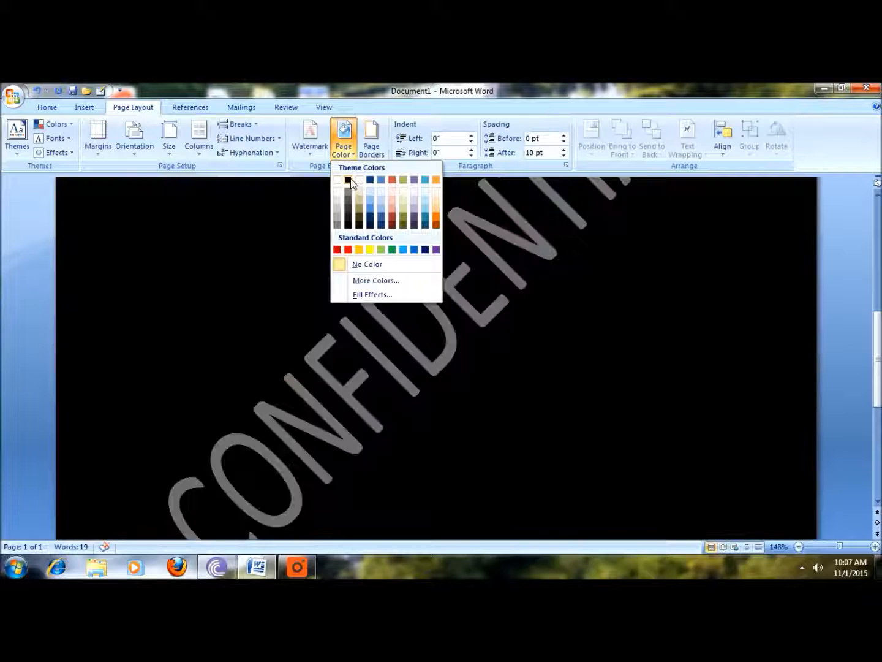
{"action": "left_click", "coordinate": [348, 178]}
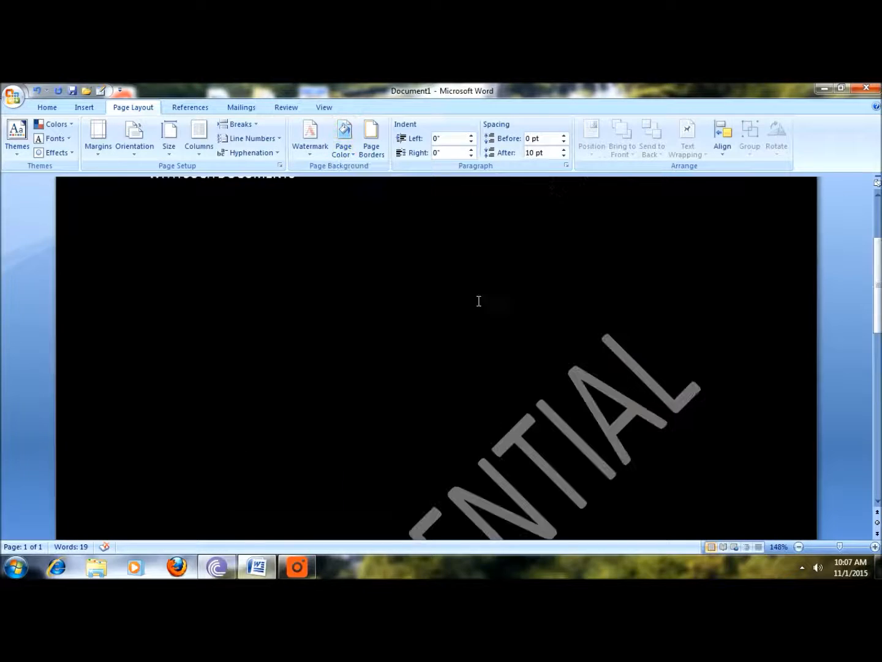
Replace the page's watermark with the DO NOT COPY 1 preset and look over the whole page.
{"action": "left_click", "coordinate": [311, 150]}
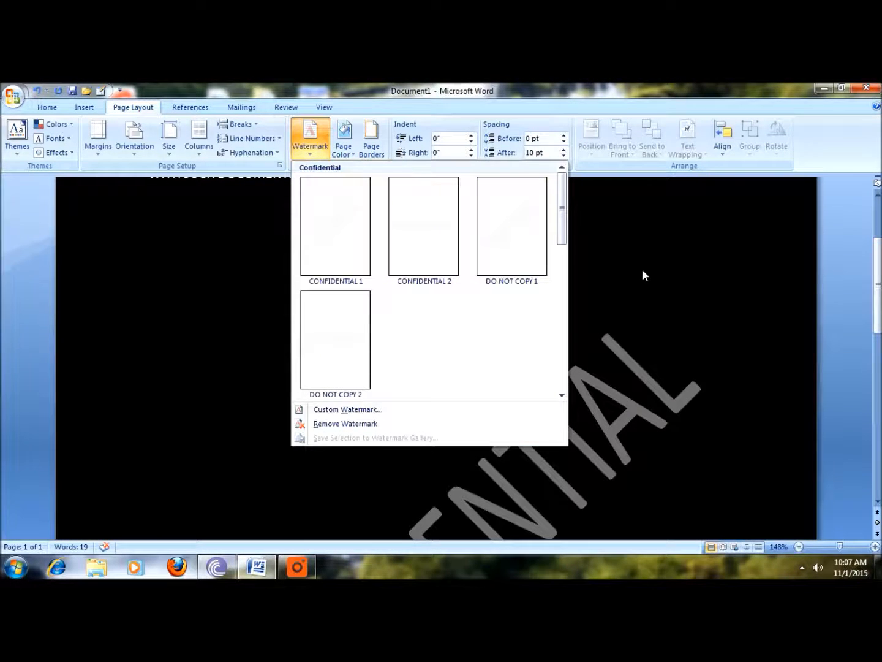
{"action": "left_click", "coordinate": [504, 242]}
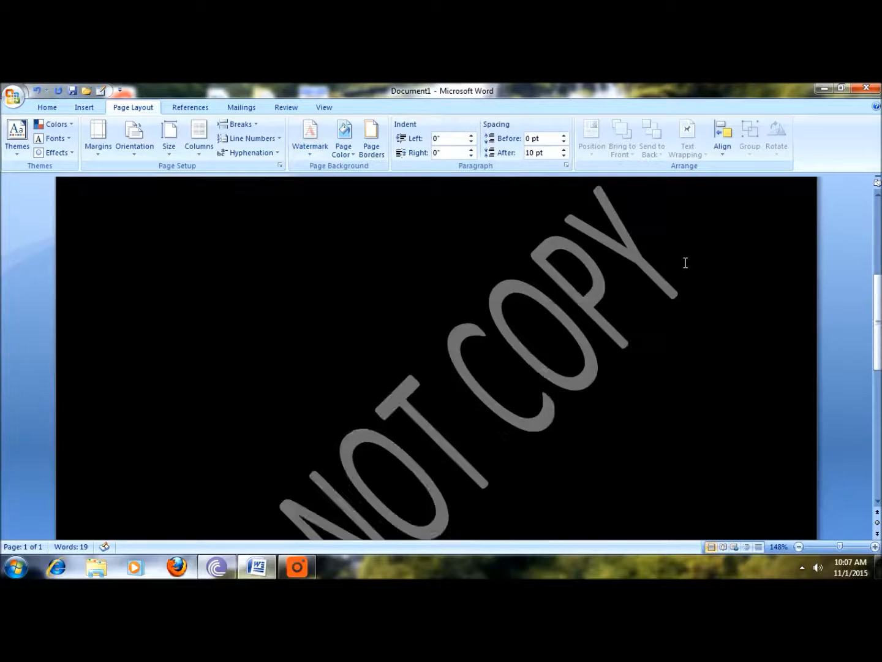
{"action": "scroll", "coordinate": [686, 263], "scroll_direction": "down", "scroll_amount": 5}
{"action": "scroll", "coordinate": [685, 263], "scroll_direction": "up", "scroll_amount": 6}
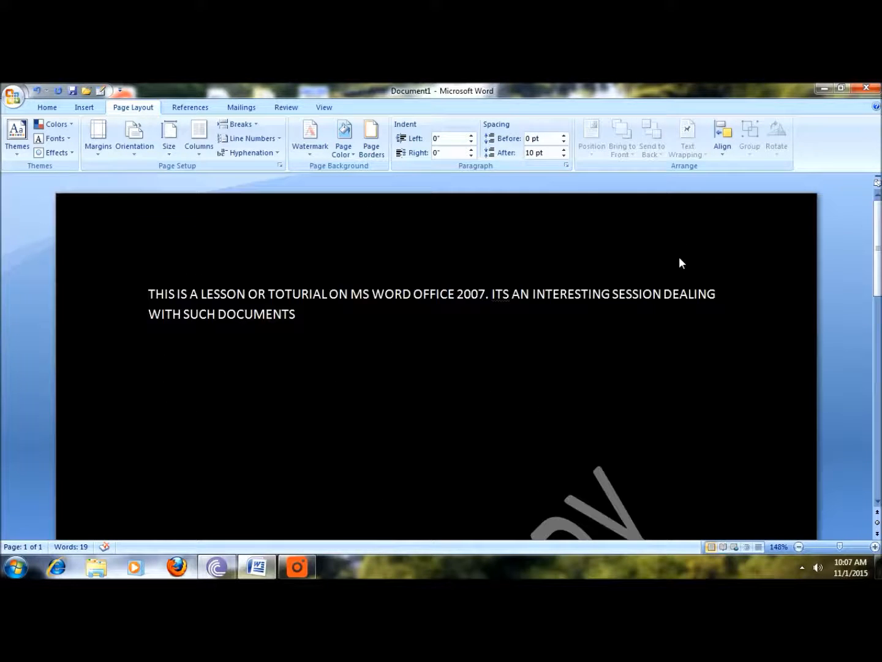
{"action": "scroll", "coordinate": [682, 262], "scroll_direction": "down", "scroll_amount": 5}
{"action": "scroll", "coordinate": [683, 264], "scroll_direction": "up", "scroll_amount": 1}
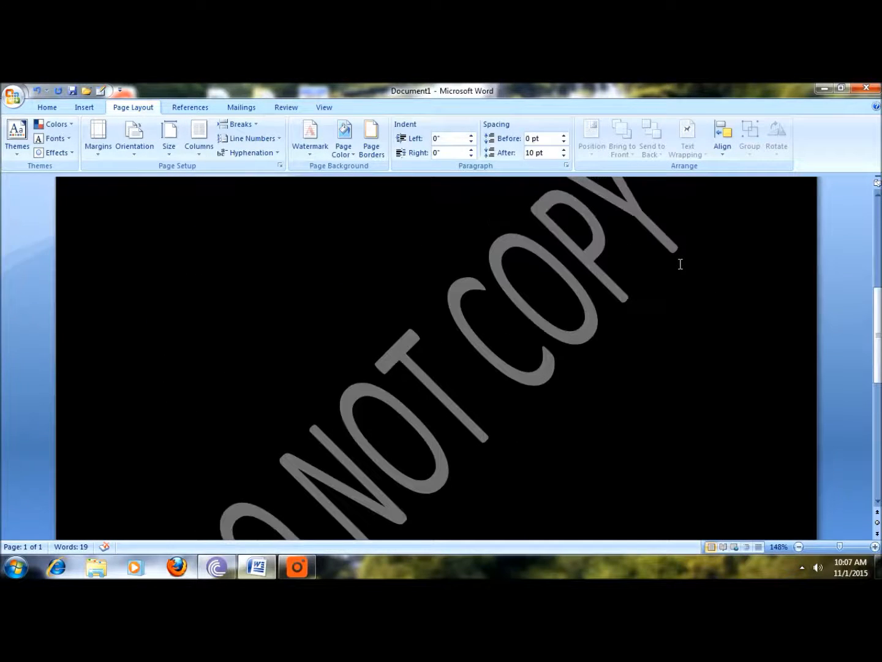
Open the custom watermark settings, try the picture watermark option by browsing the Pictures library, and switch back to the text watermark.
{"action": "scroll", "coordinate": [640, 267], "scroll_direction": "up", "scroll_amount": 3}
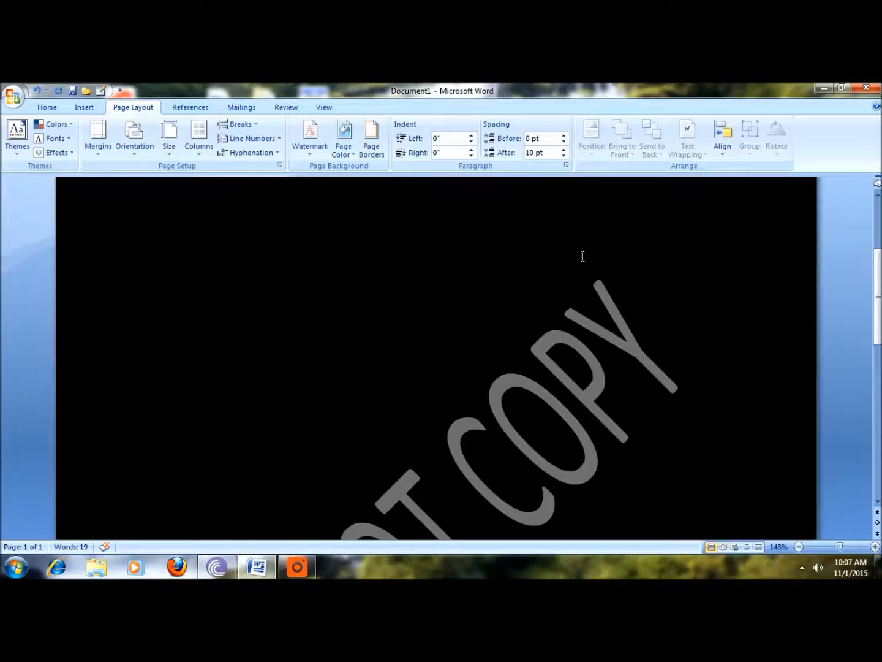
{"action": "scroll", "coordinate": [581, 257], "scroll_direction": "up", "scroll_amount": 4}
{"action": "scroll", "coordinate": [687, 393], "scroll_direction": "down", "scroll_amount": 5}
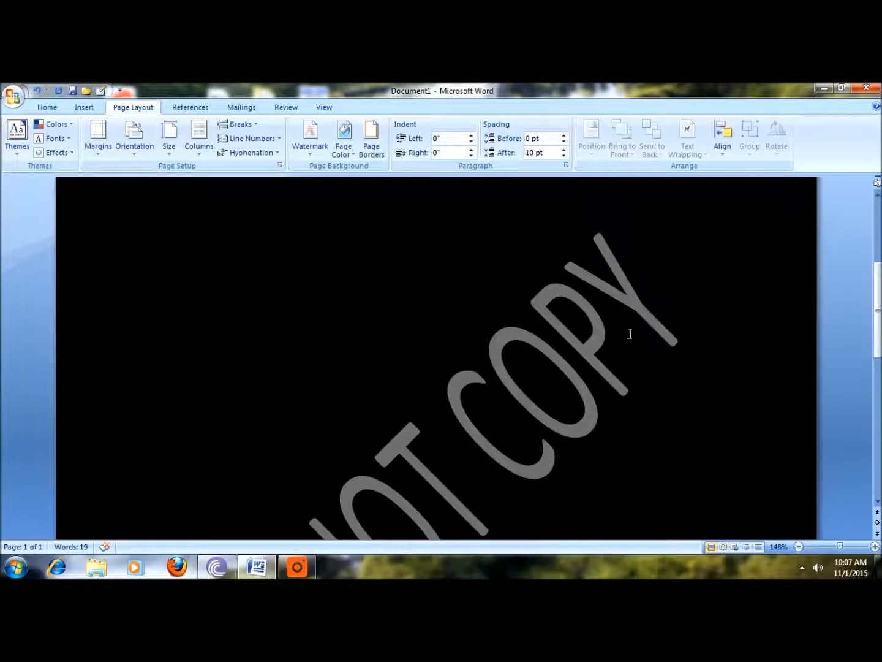
{"action": "scroll", "coordinate": [664, 299], "scroll_direction": "up", "scroll_amount": 5}
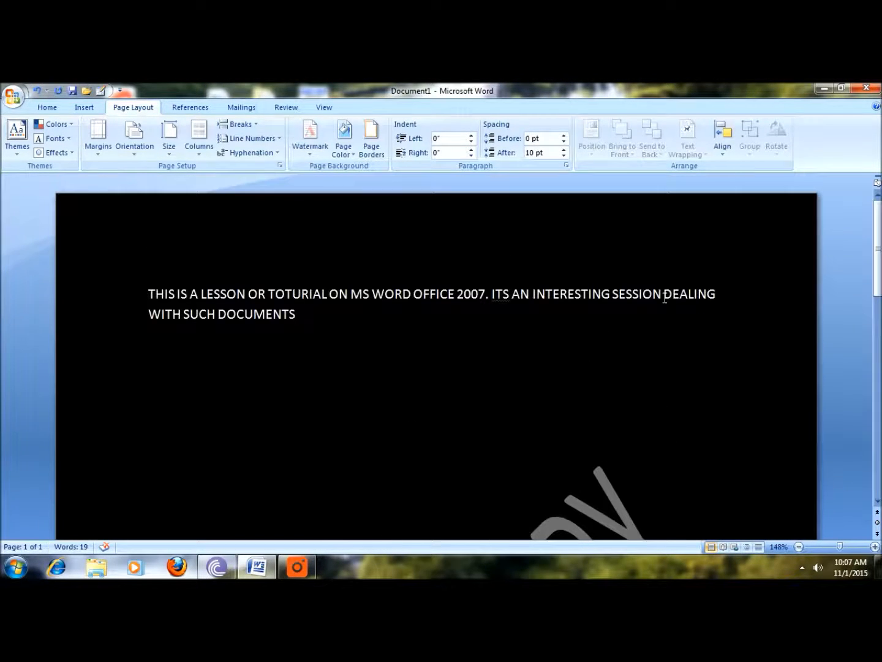
{"action": "scroll", "coordinate": [818, 364], "scroll_direction": "down", "scroll_amount": 5}
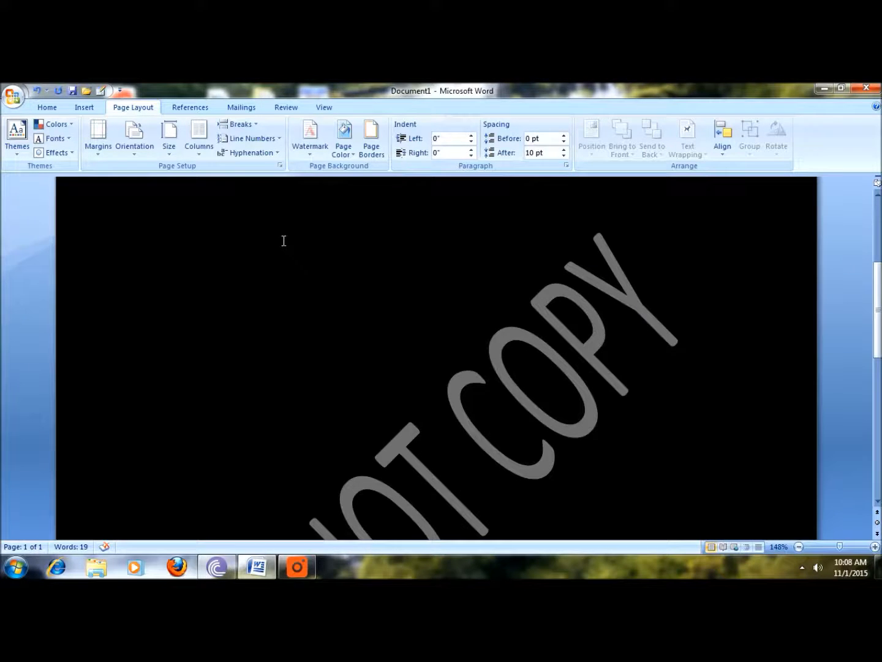
{"action": "left_click", "coordinate": [311, 136]}
{"action": "left_click", "coordinate": [344, 410]}
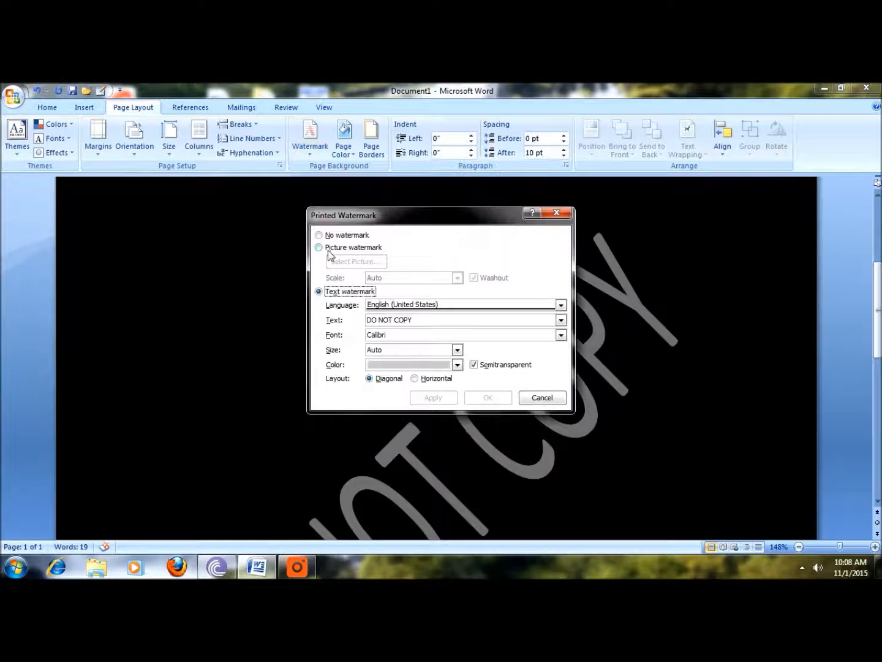
{"action": "left_click", "coordinate": [319, 248]}
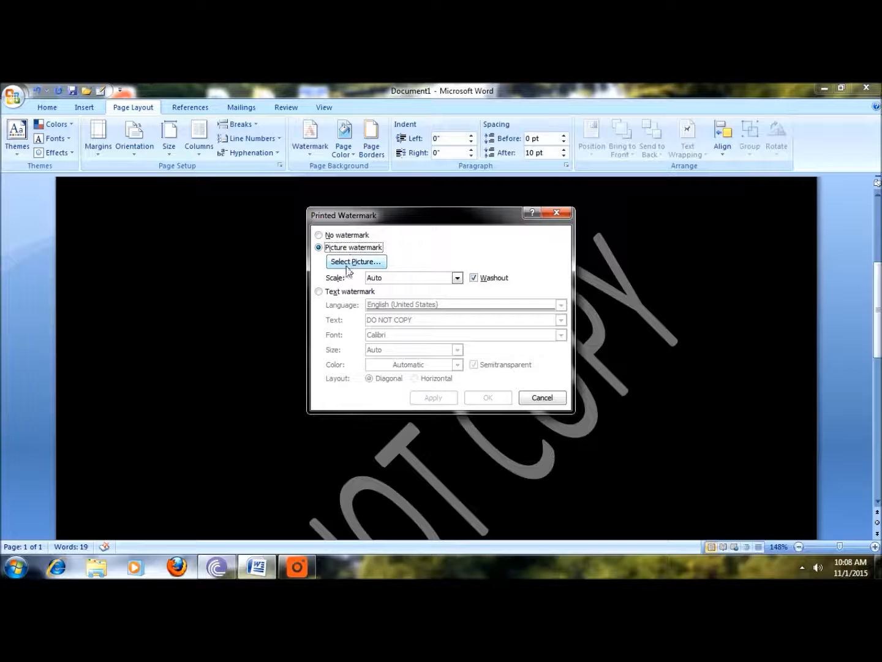
{"action": "left_click", "coordinate": [352, 262]}
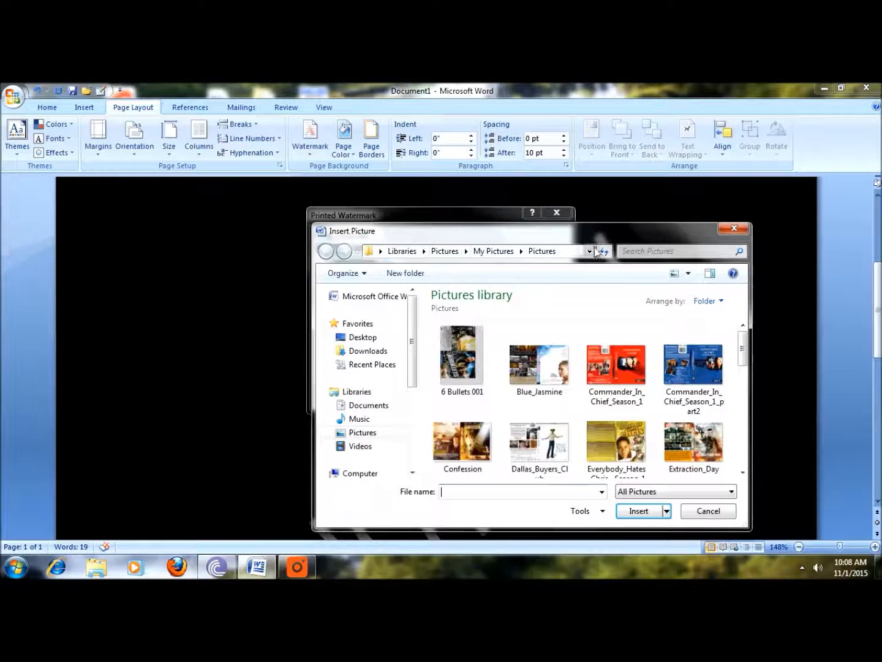
{"action": "left_click", "coordinate": [732, 229]}
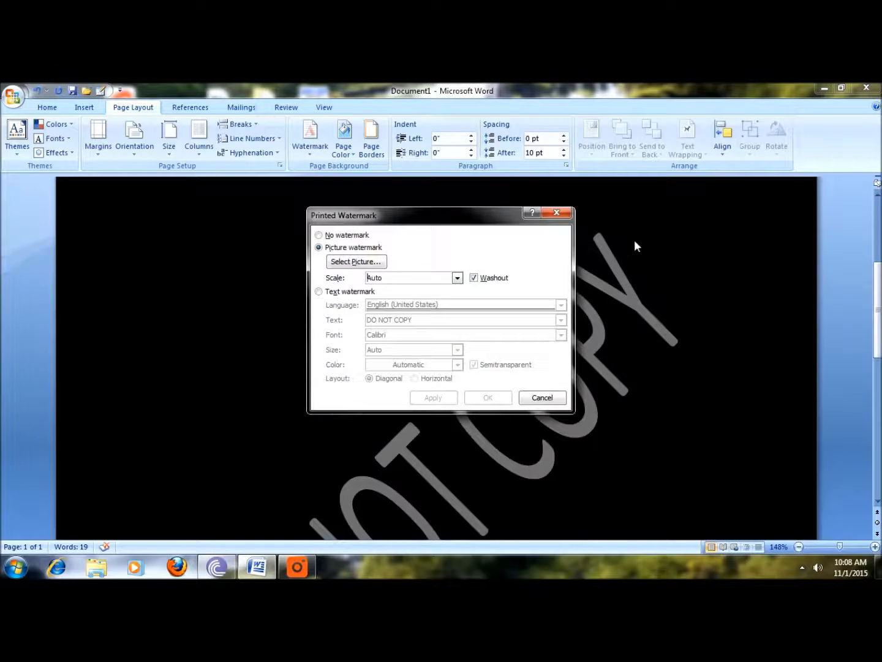
{"action": "left_click", "coordinate": [329, 292]}
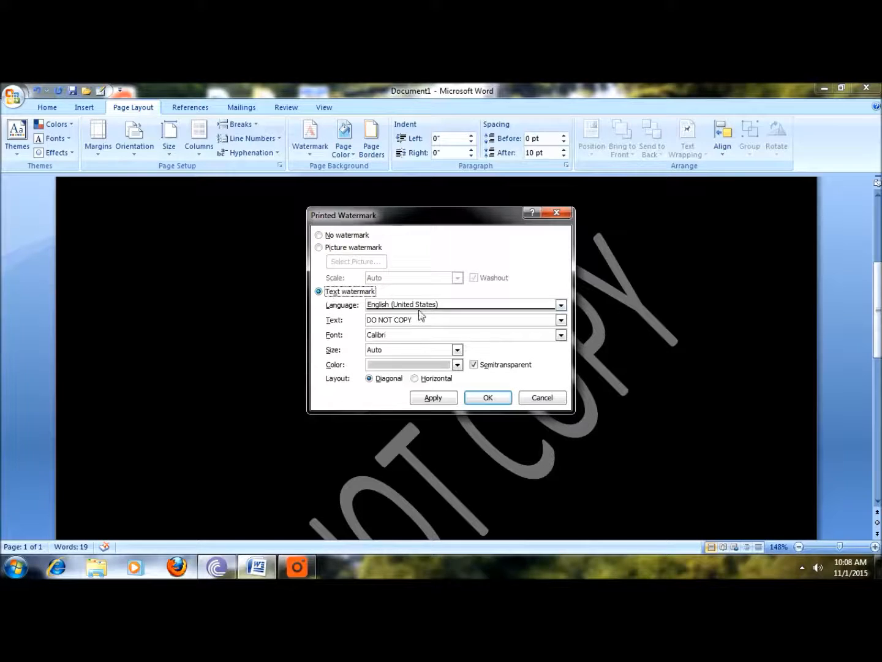
Apply a custom text watermark reading PRISM MEDIA LTD in a serif font and look over the page.
{"action": "left_click_drag", "start_coordinate": [416, 319], "coordinate": [366, 320]}
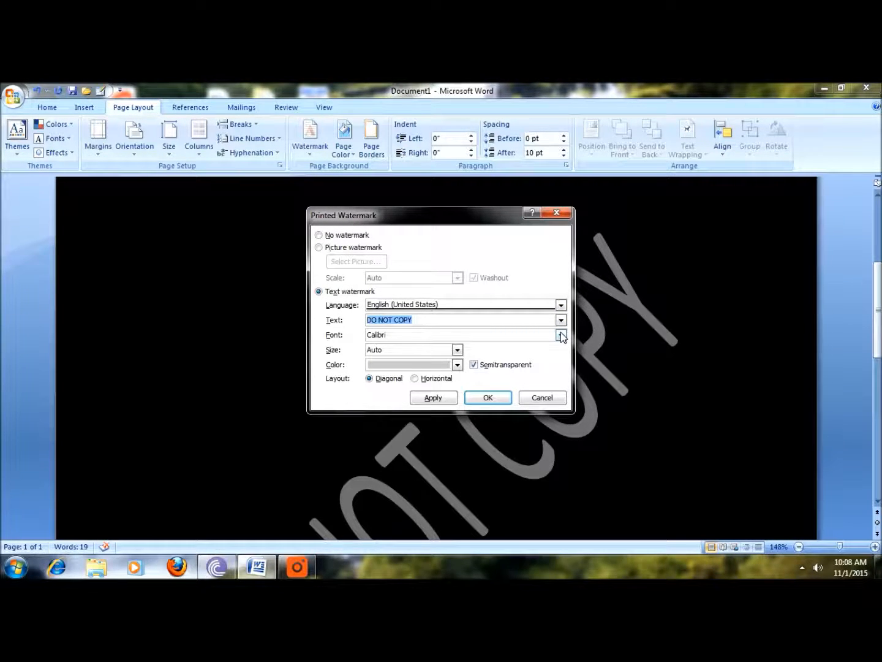
{"action": "type", "text": "PRISM MEDIA LTD"}
{"action": "left_click", "coordinate": [560, 335]}
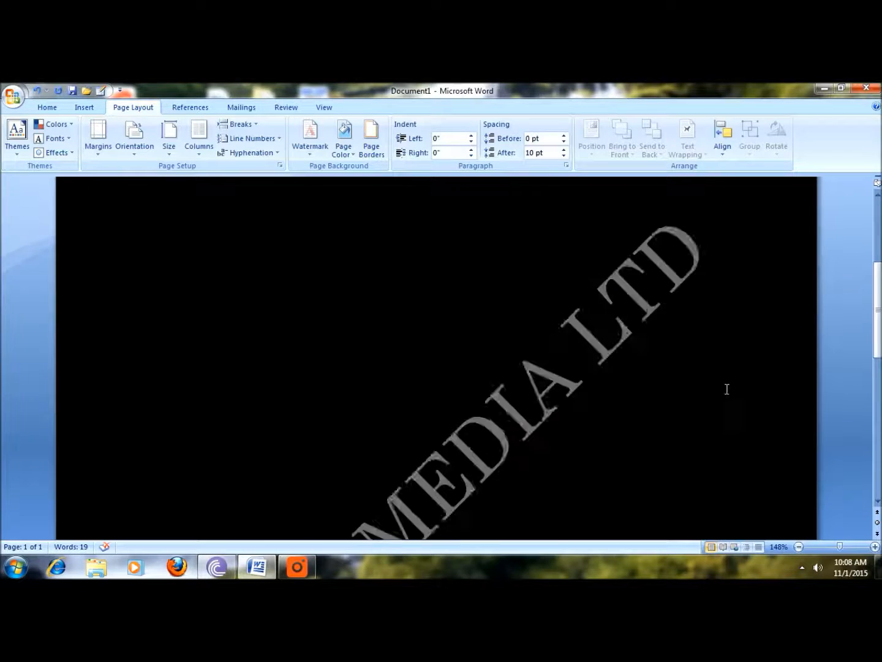
{"action": "scroll", "coordinate": [727, 388], "scroll_direction": "down", "scroll_amount": 2}
{"action": "scroll", "coordinate": [727, 389], "scroll_direction": "up", "scroll_amount": 3}
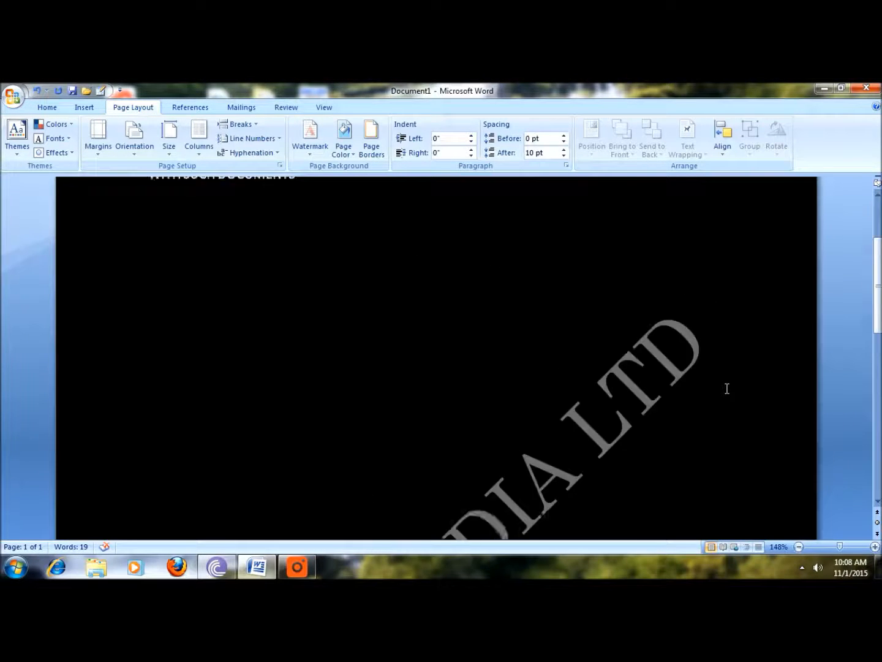
{"action": "scroll", "coordinate": [727, 389], "scroll_direction": "up", "scroll_amount": 3}
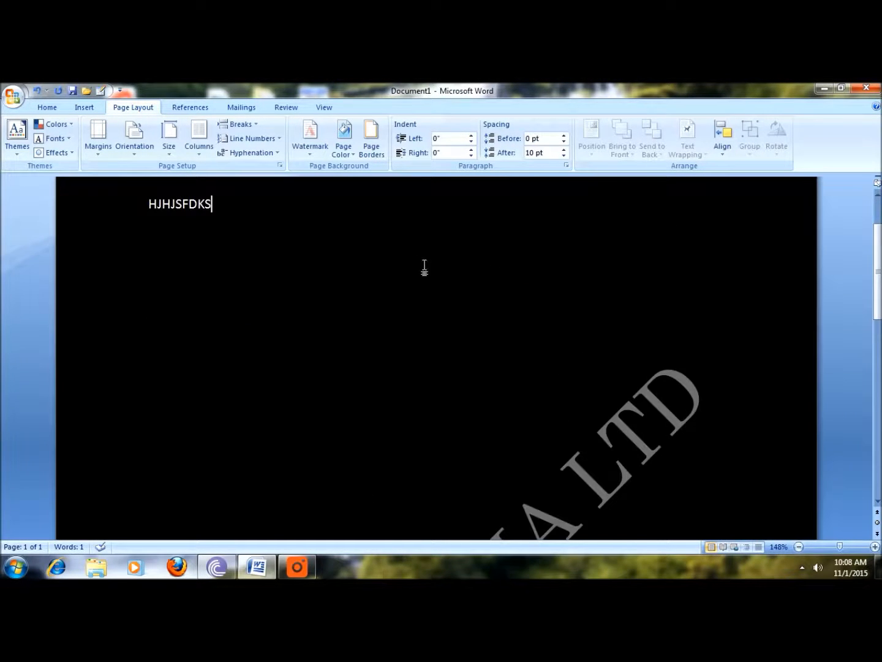
{"action": "scroll", "coordinate": [597, 305], "scroll_direction": "down", "scroll_amount": 4}
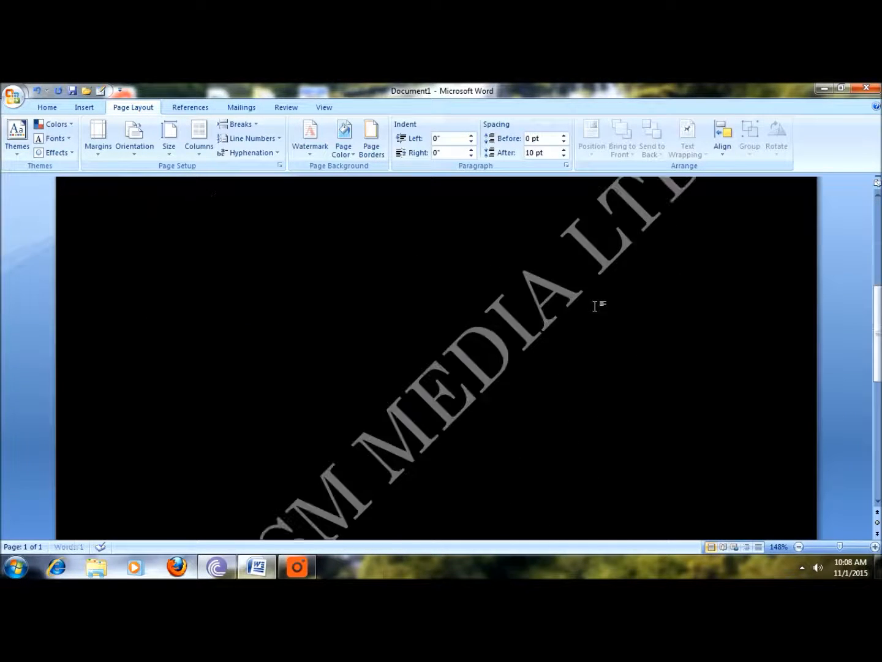
Remove the watermark from the page.
{"action": "left_click", "coordinate": [310, 138]}
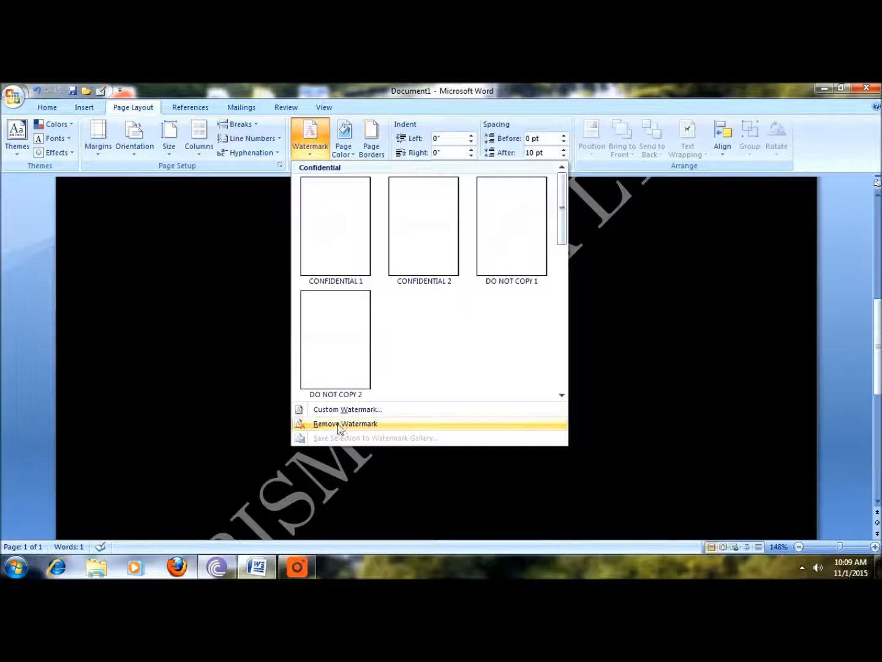
{"action": "left_click", "coordinate": [339, 428]}
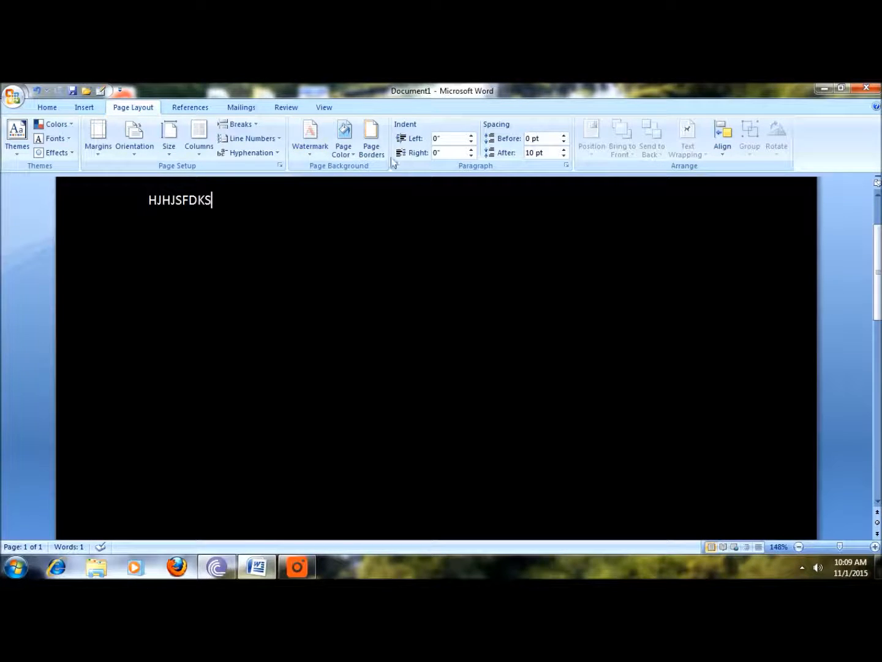
Apply a Box page border with a 3 pt thick-and-thin line style to the whole document.
{"action": "left_click", "coordinate": [372, 140]}
{"action": "scroll", "coordinate": [405, 276], "scroll_direction": "down", "scroll_amount": 3}
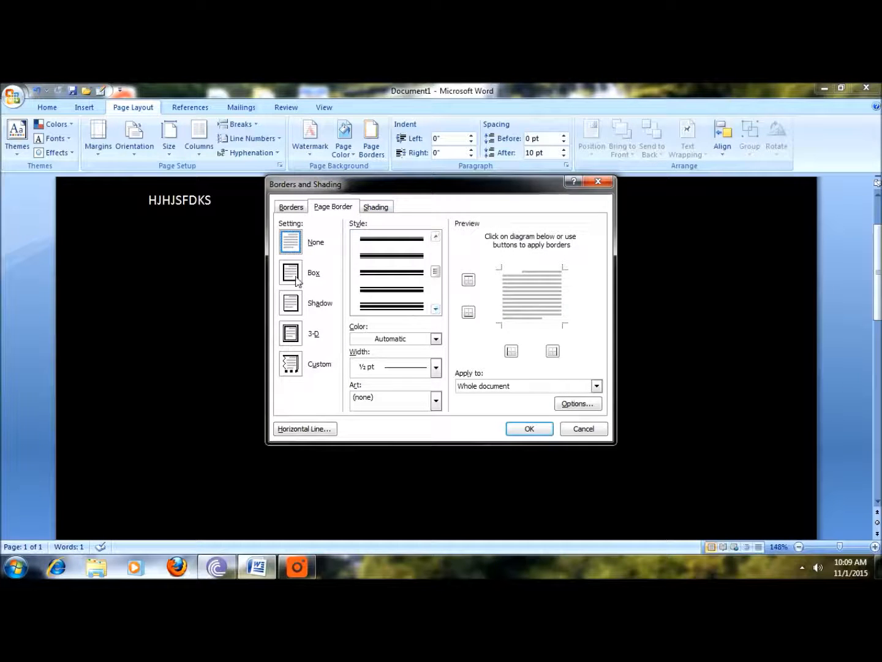
{"action": "left_click", "coordinate": [295, 301]}
{"action": "left_click", "coordinate": [295, 273]}
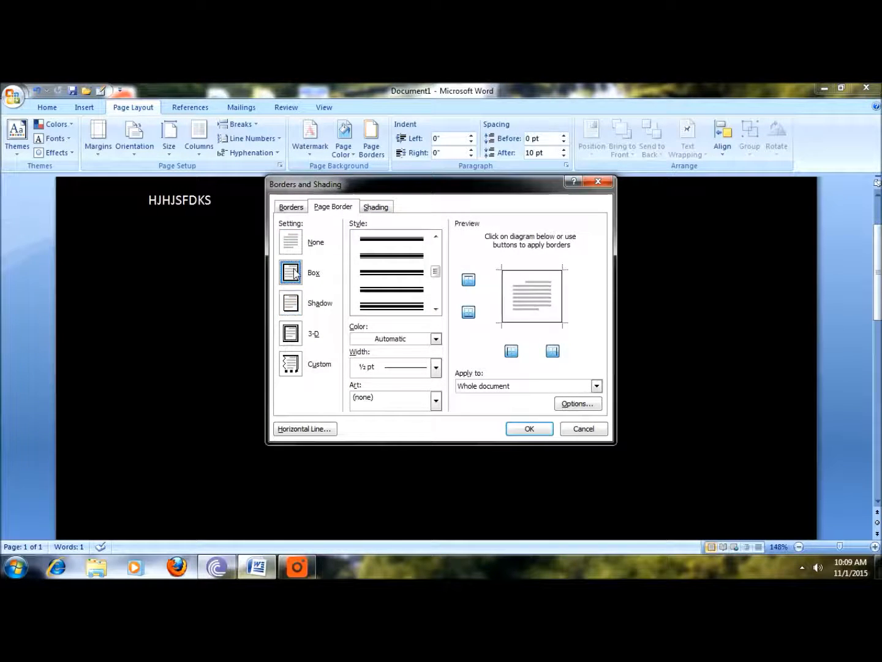
{"action": "left_click", "coordinate": [395, 238]}
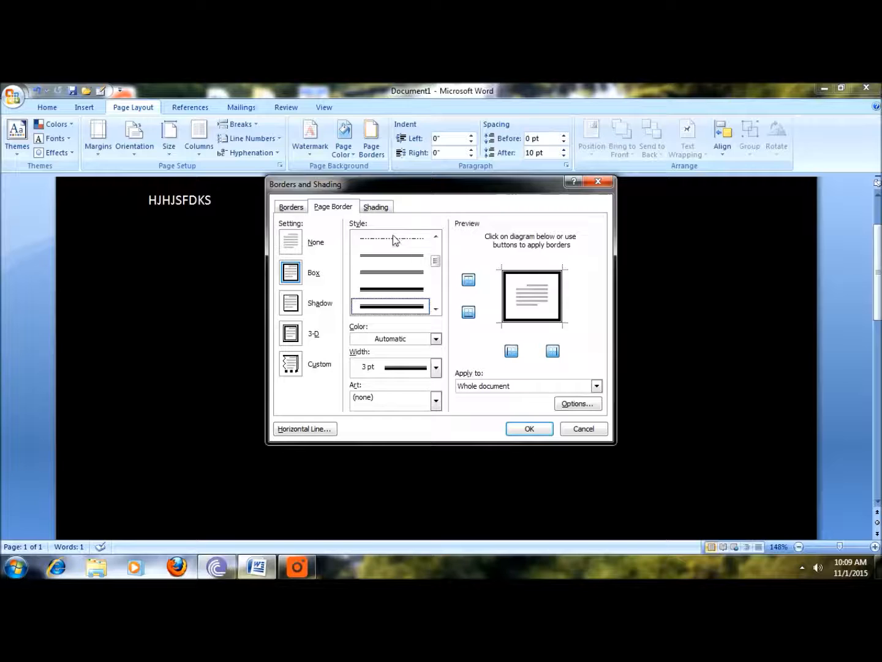
{"action": "left_click", "coordinate": [531, 430]}
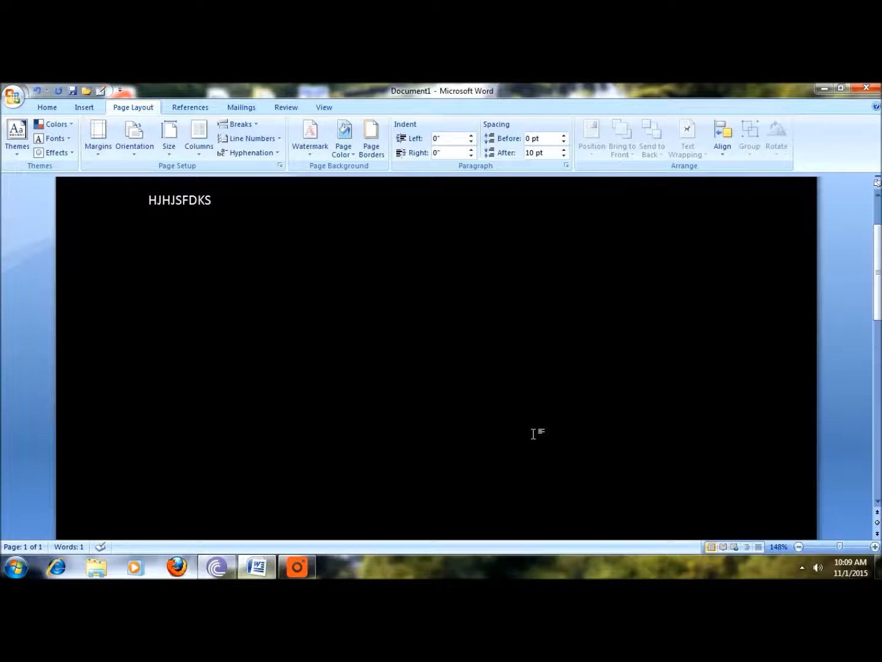
Set the page color to Tan, Background 2 and look over the bordered page.
{"action": "left_click", "coordinate": [353, 157]}
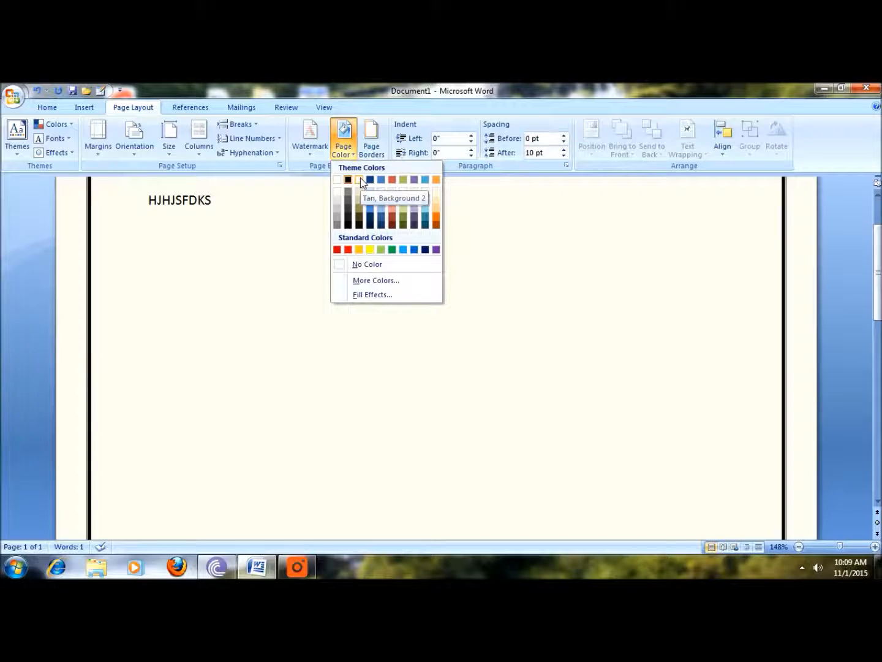
{"action": "left_click", "coordinate": [360, 179]}
{"action": "scroll", "coordinate": [529, 272], "scroll_direction": "up", "scroll_amount": 3}
{"action": "scroll", "coordinate": [531, 272], "scroll_direction": "down", "scroll_amount": 5}
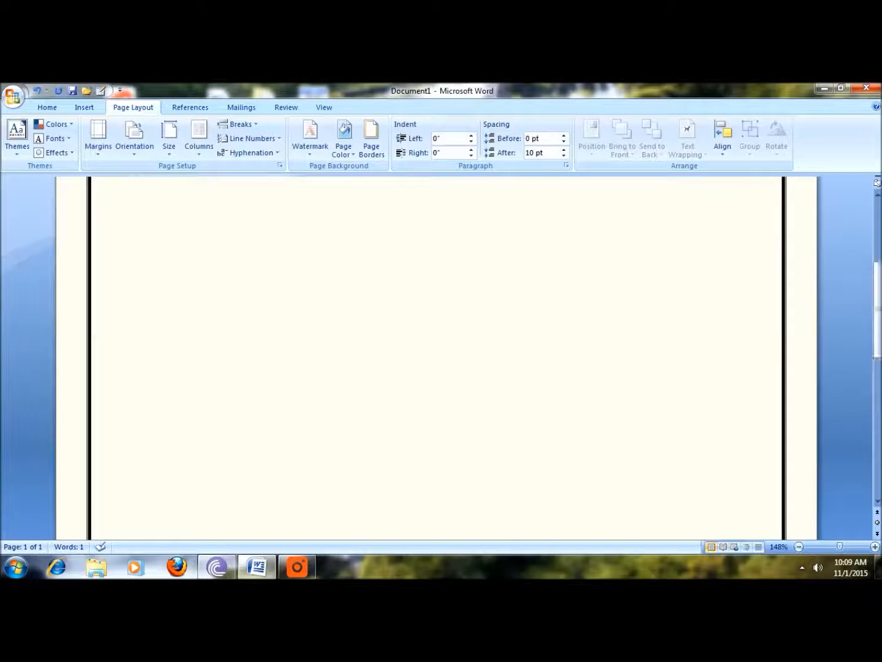
{"action": "scroll", "coordinate": [530, 272], "scroll_direction": "up", "scroll_amount": 3}
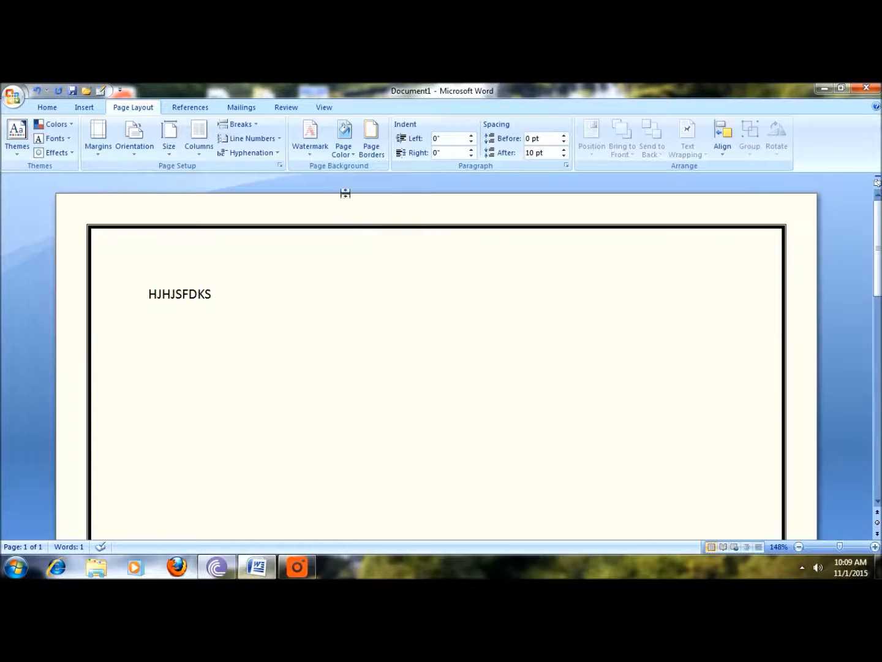
Open the page border settings again.
{"action": "left_click", "coordinate": [371, 140]}
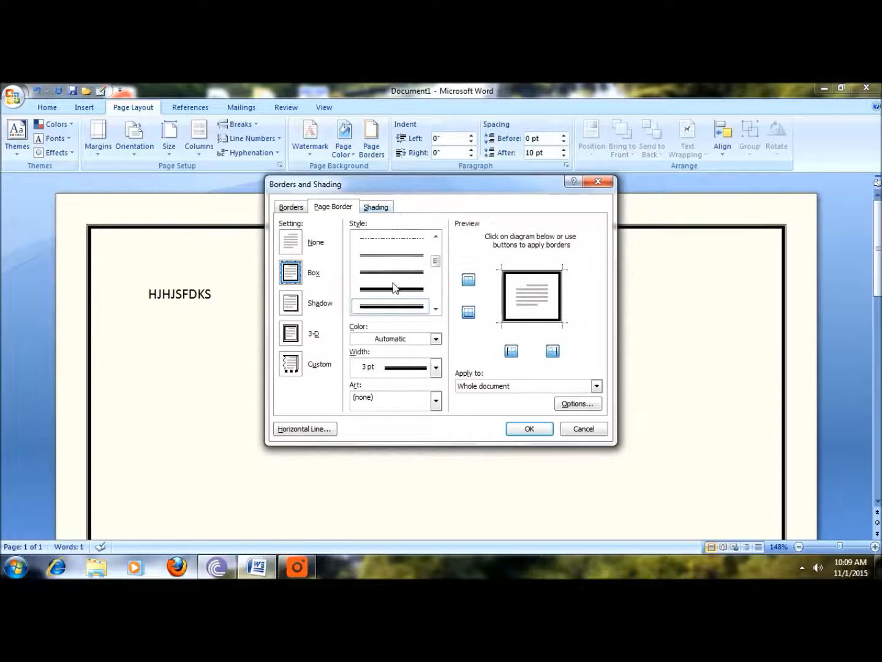